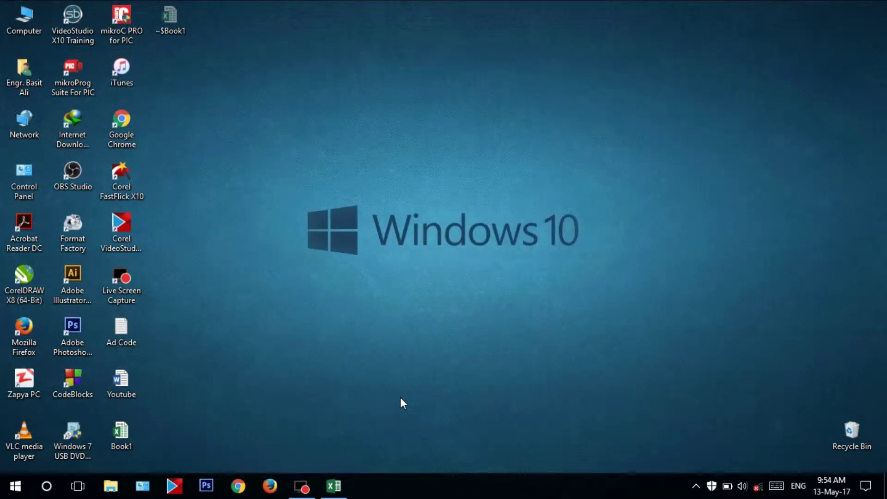
- Restore the Book1 workbook and select empty cell N7 beside the F7:M19 number block
{"action": "left_click", "coordinate": [337, 494]}
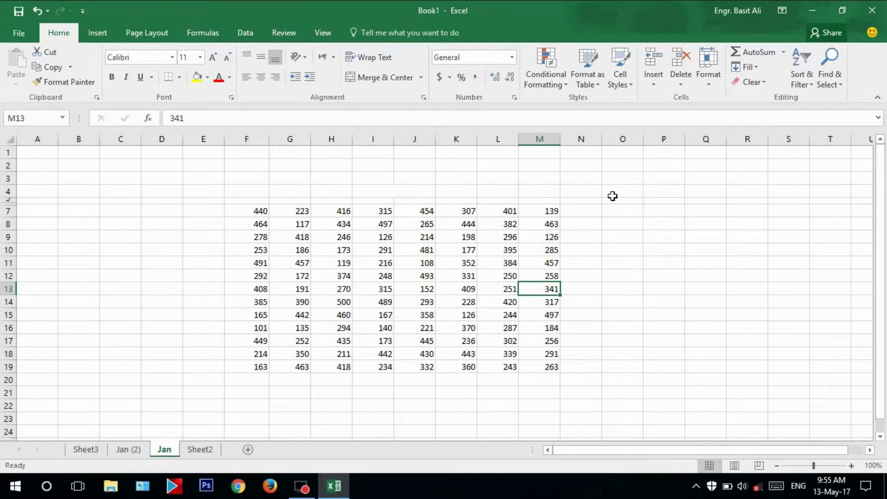
{"action": "double_click", "coordinate": [591, 212]}
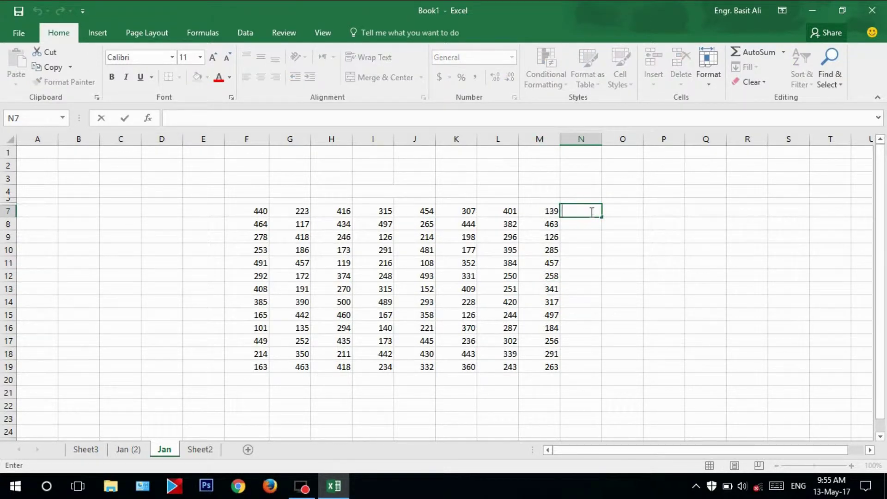
{"action": "left_click", "coordinate": [642, 223]}
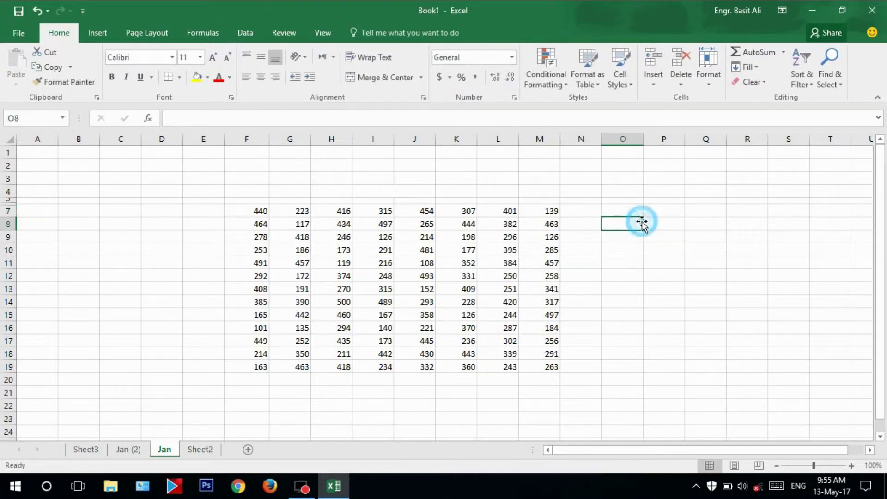
{"action": "left_click", "coordinate": [585, 209]}
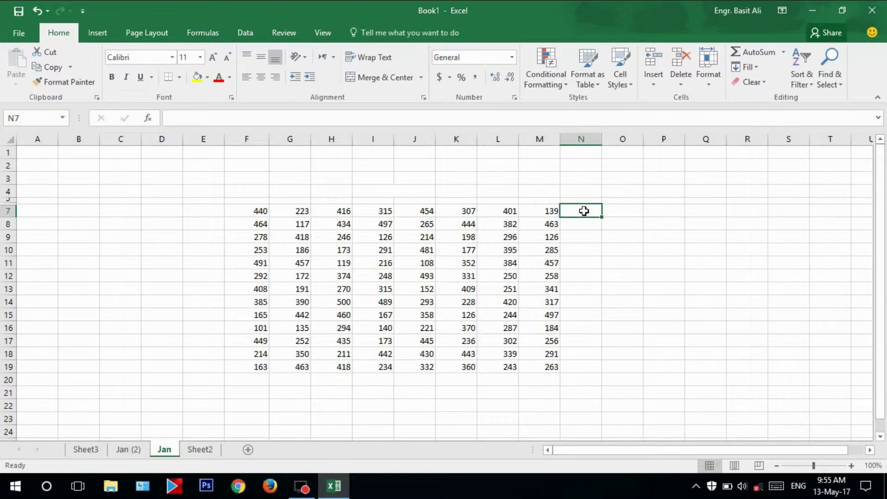
{"action": "left_click", "coordinate": [753, 53]}
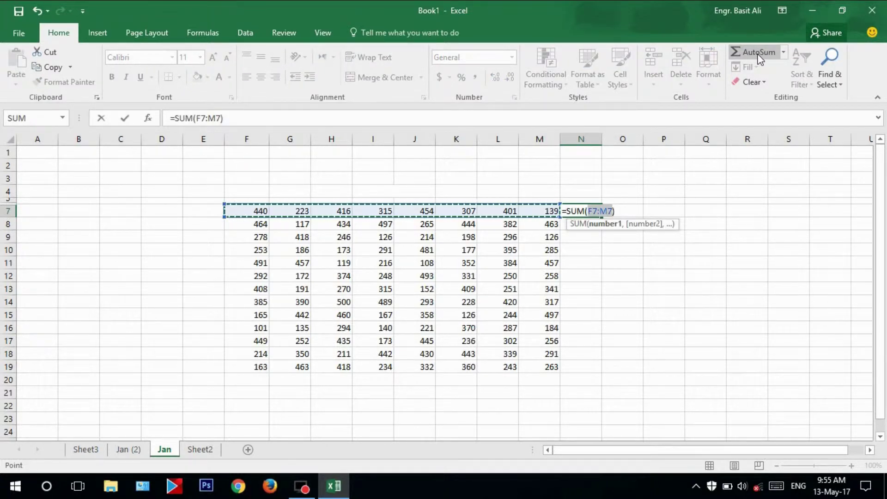
{"action": "key", "text": "Return"}
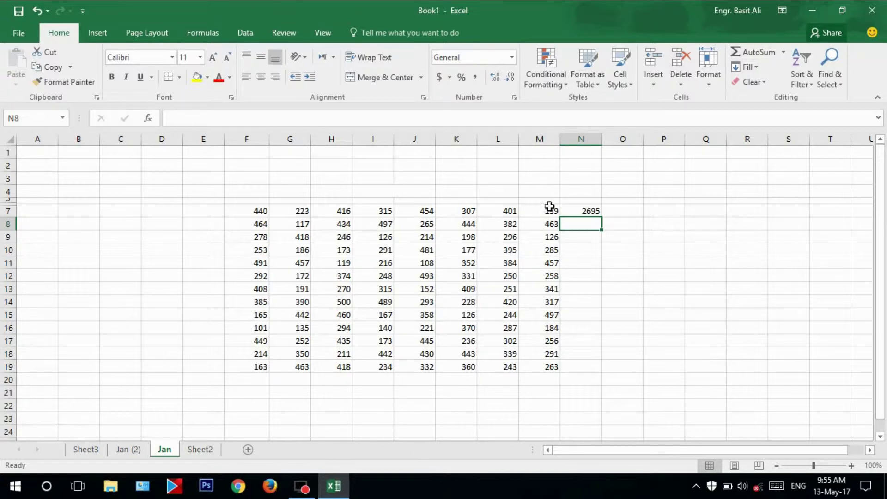
{"action": "left_click", "coordinate": [592, 211]}
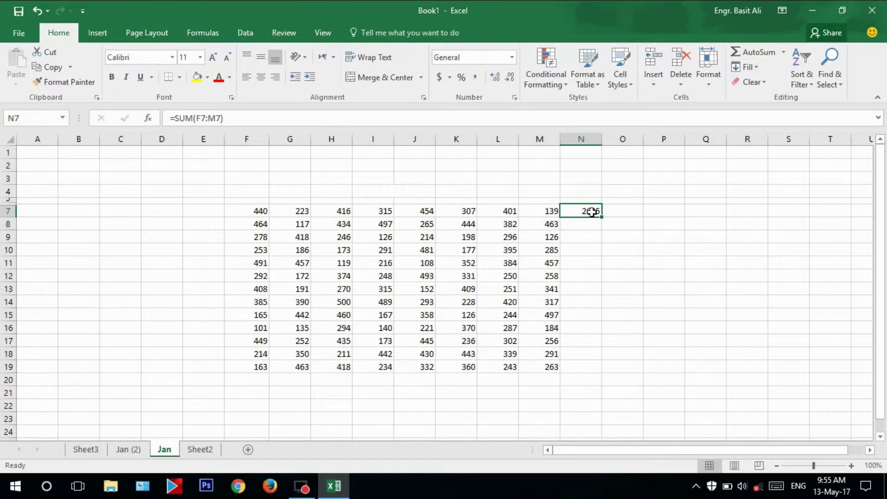
{"action": "key", "text": "Delete"}
{"action": "left_click", "coordinate": [660, 279]}
{"action": "left_click", "coordinate": [592, 213]}
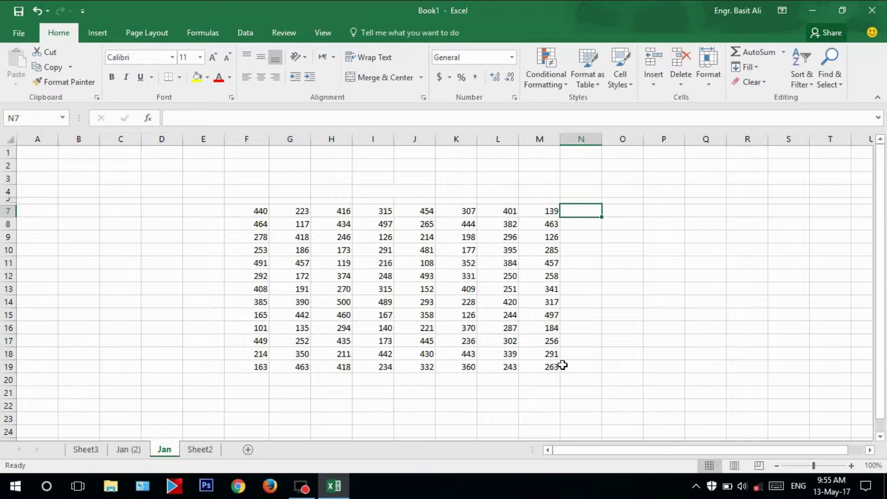
{"action": "key", "text": "alt"}
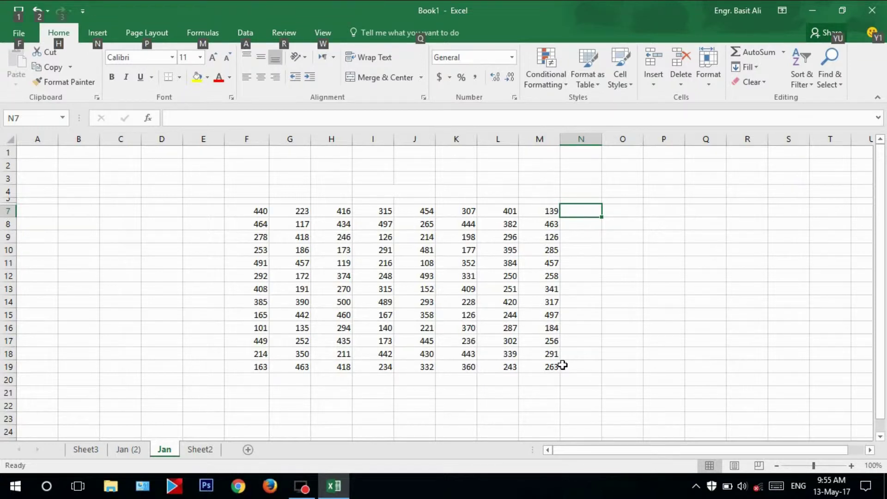
{"action": "key", "text": "alt+equal"}
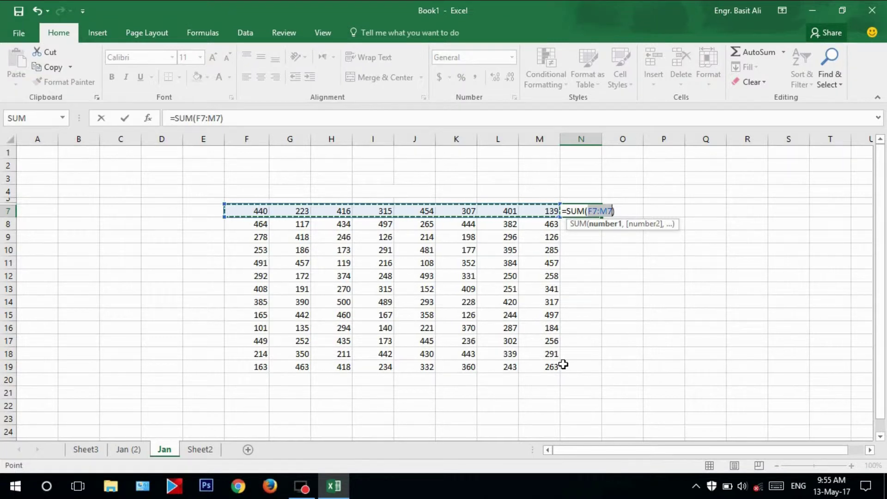
{"action": "key", "text": "Return"}
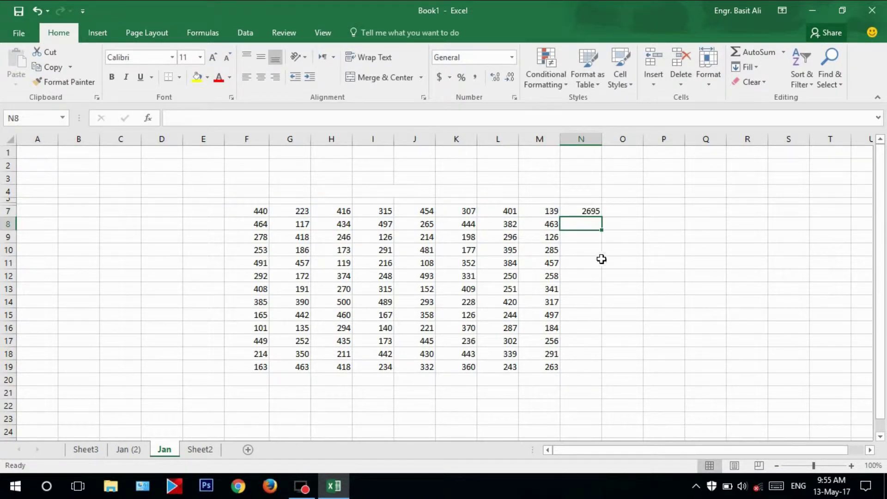
{"action": "left_click", "coordinate": [589, 211]}
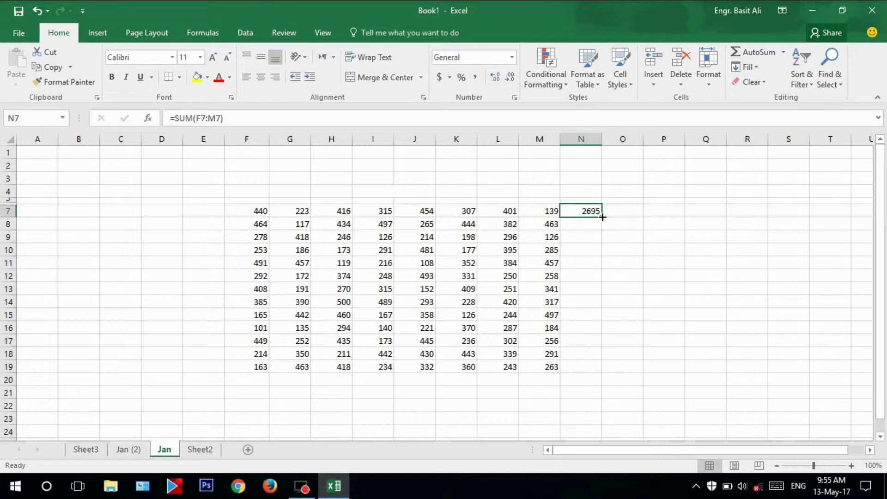
{"action": "double_click", "coordinate": [603, 217]}
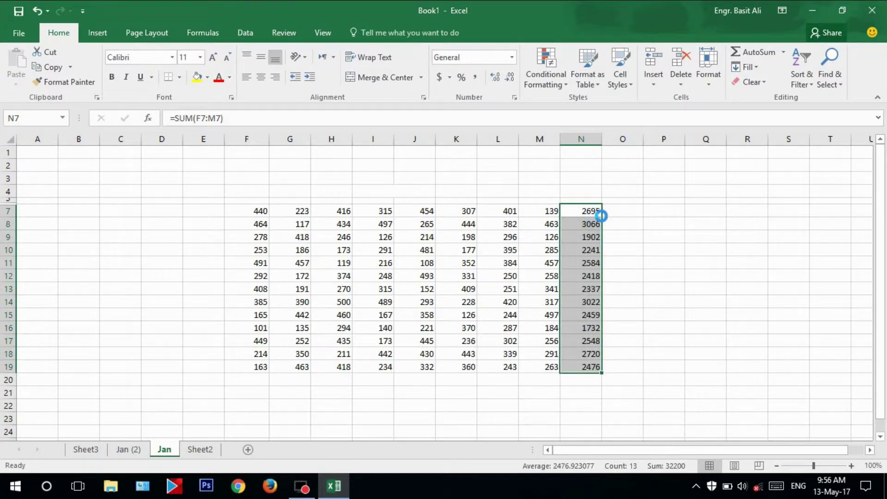
{"action": "key", "text": "ctrl+z"}
{"action": "key", "text": "ctrl+z"}
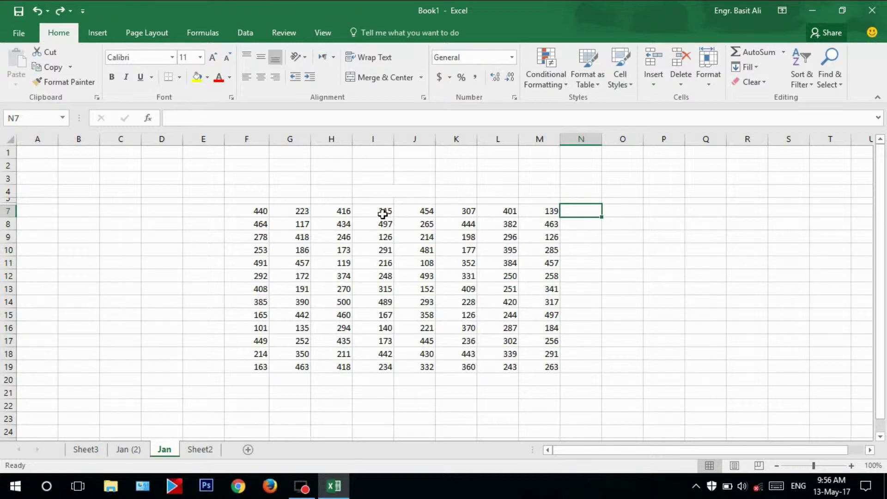
- Clear the 315 from I7 and put an AutoSum of F7:M7 into N7
{"action": "left_click", "coordinate": [383, 214]}
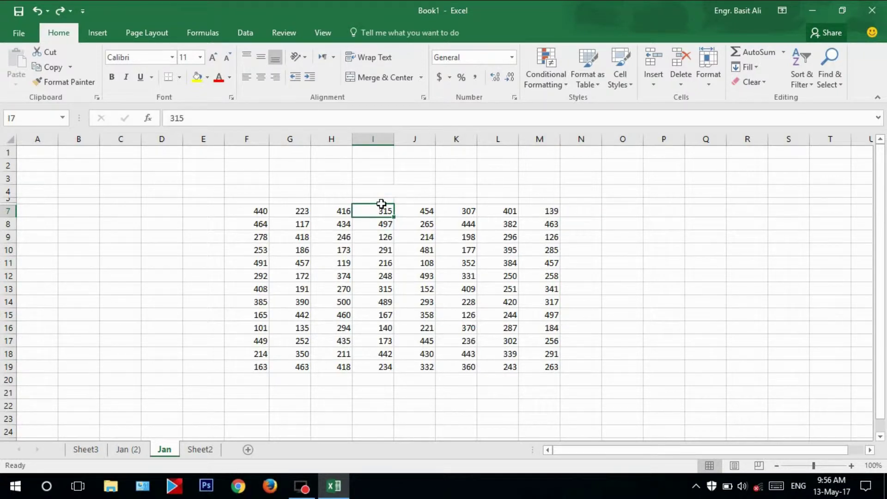
{"action": "key", "text": "BackSpace"}
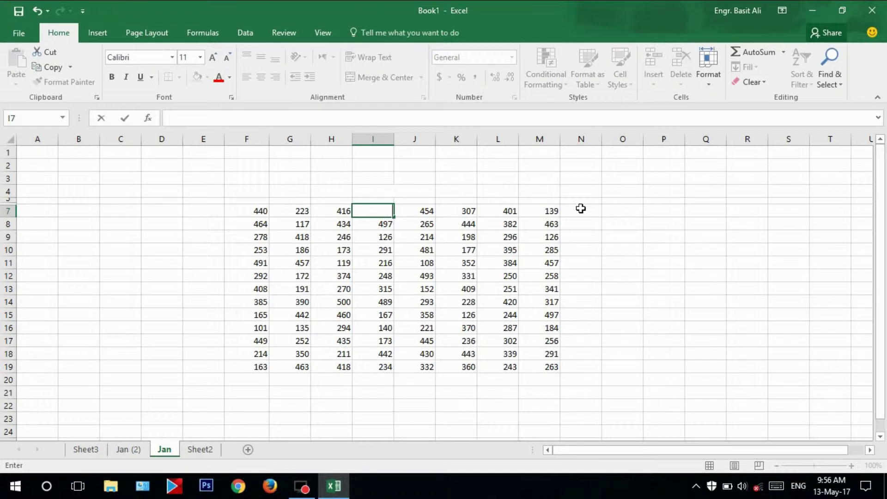
{"action": "left_click", "coordinate": [580, 209]}
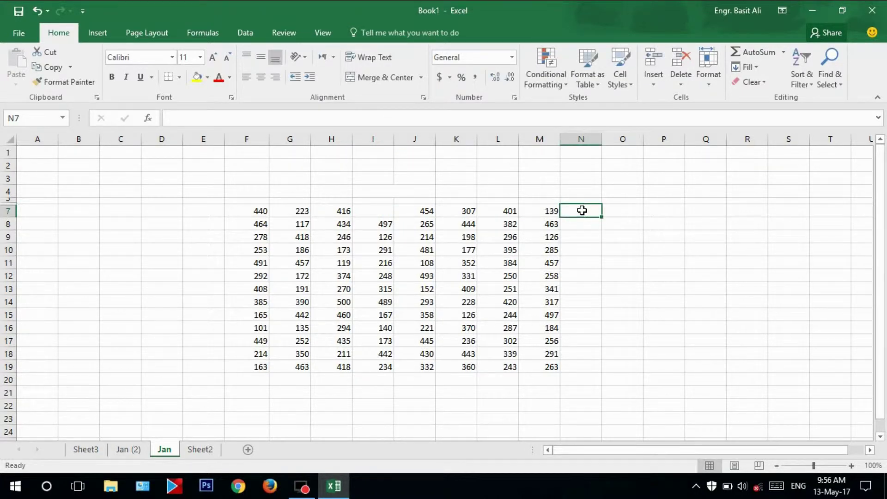
{"action": "left_click", "coordinate": [752, 52]}
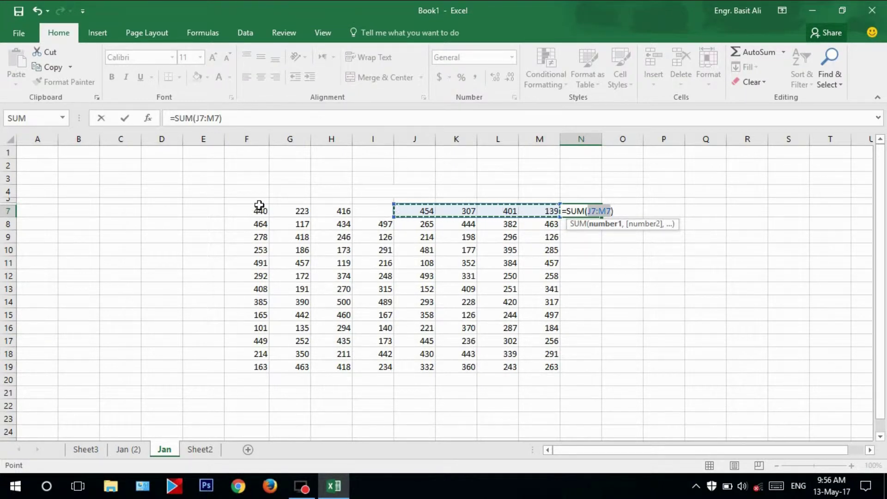
{"action": "left_click_drag", "start_coordinate": [259, 208], "coordinate": [540, 211]}
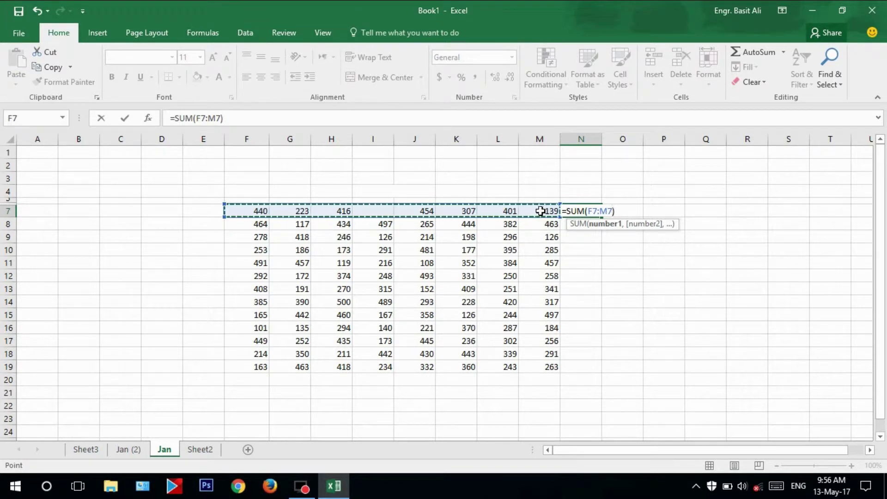
{"action": "key", "text": "Return"}
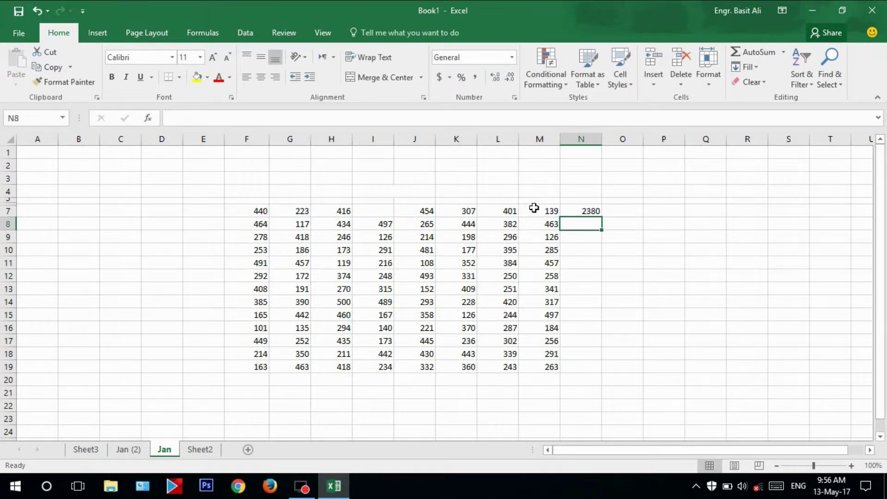
- Enter 20 in I7 so the N7 row total becomes 2400
{"action": "left_click", "coordinate": [374, 214]}
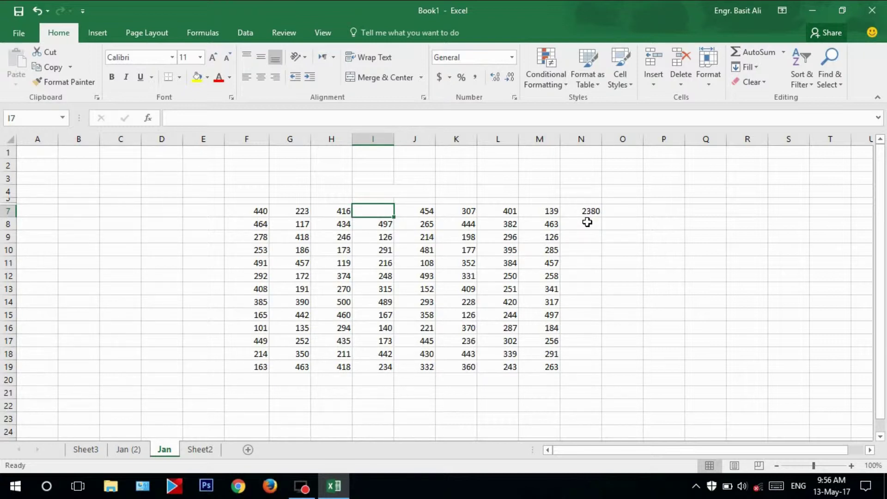
{"action": "left_click", "coordinate": [588, 210]}
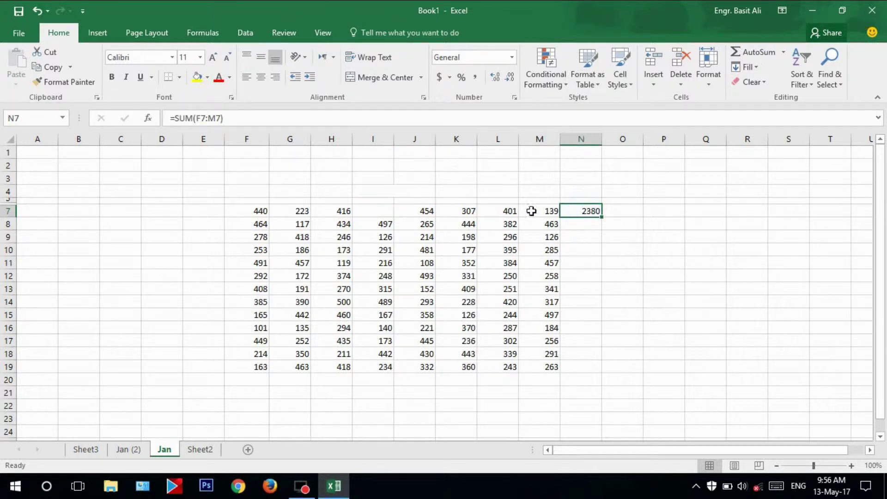
{"action": "left_click", "coordinate": [377, 207]}
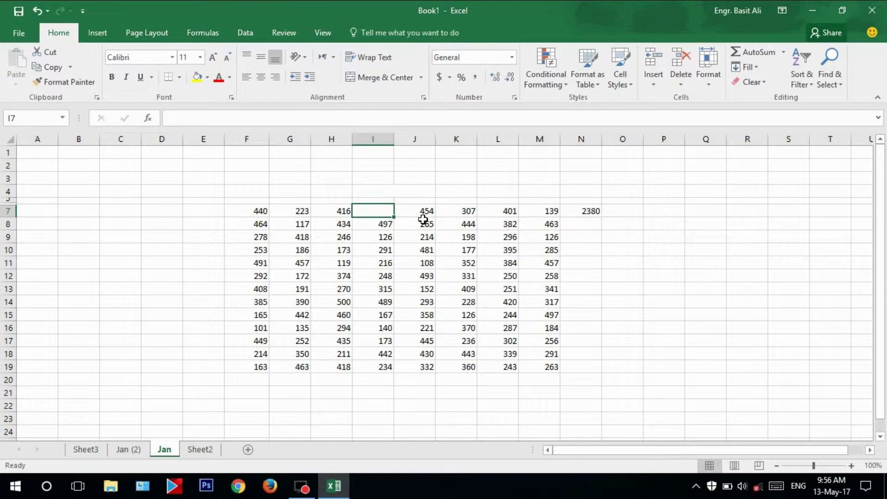
{"action": "type", "text": "20"}
{"action": "key", "text": "Return"}
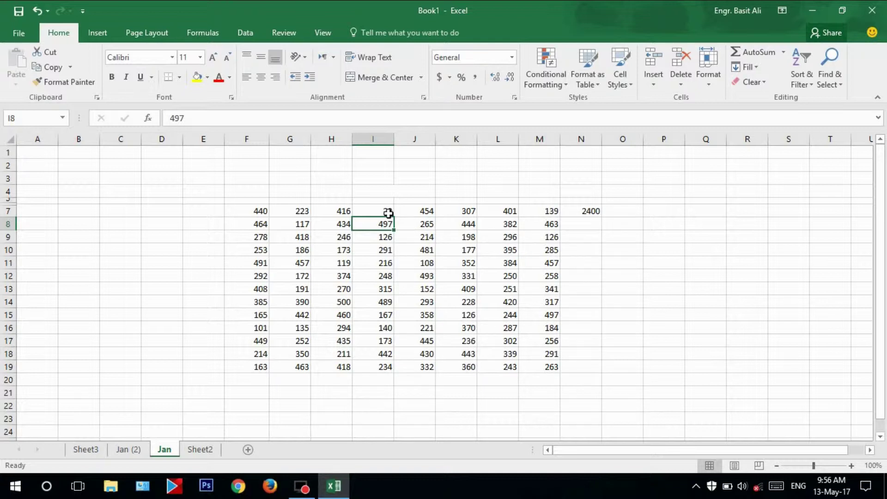
{"action": "left_click", "coordinate": [337, 211]}
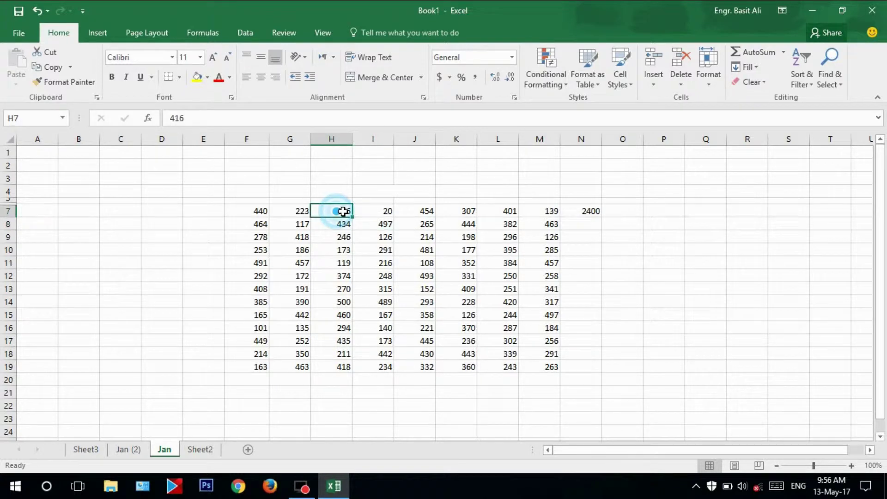
{"action": "left_click", "coordinate": [591, 206]}
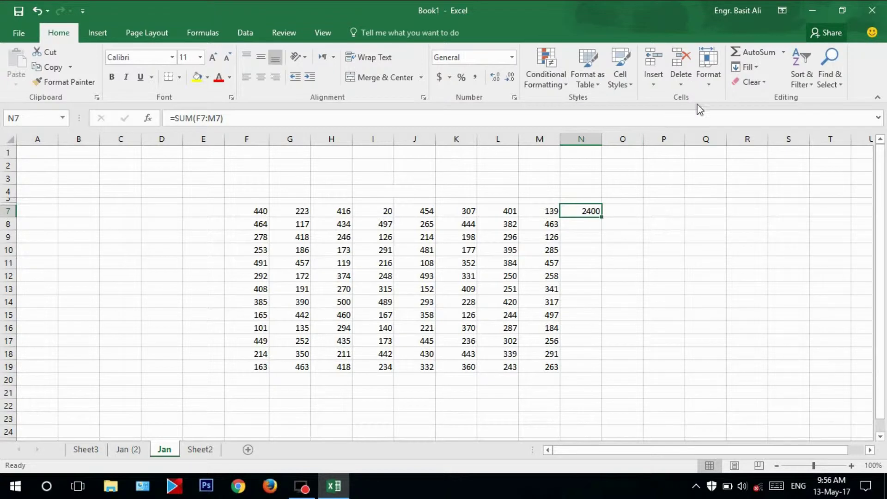
- Try a SUM of row 7 in N7, then undo and erase it so N7 is empty
{"action": "left_click", "coordinate": [784, 53]}
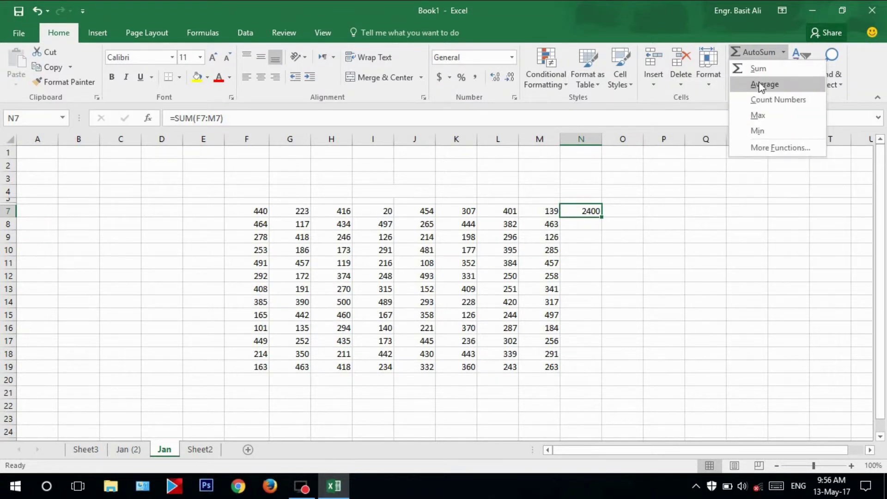
{"action": "left_click", "coordinate": [589, 211]}
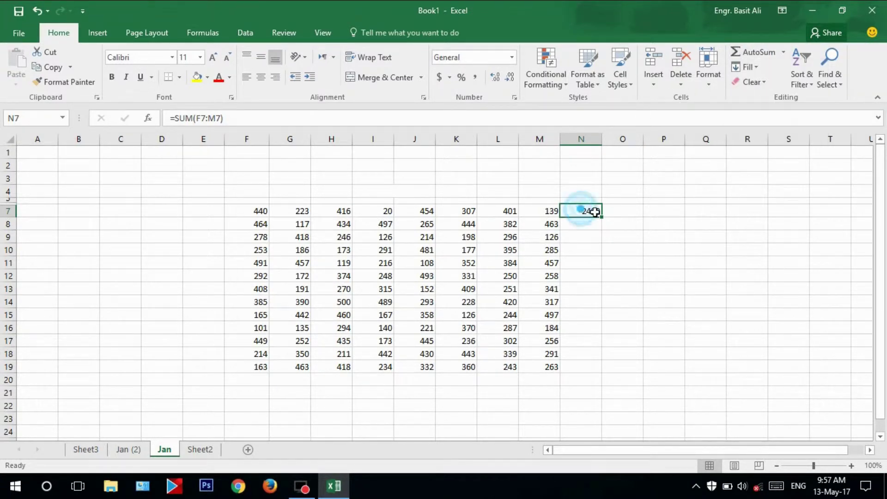
{"action": "double_click", "coordinate": [595, 212]}
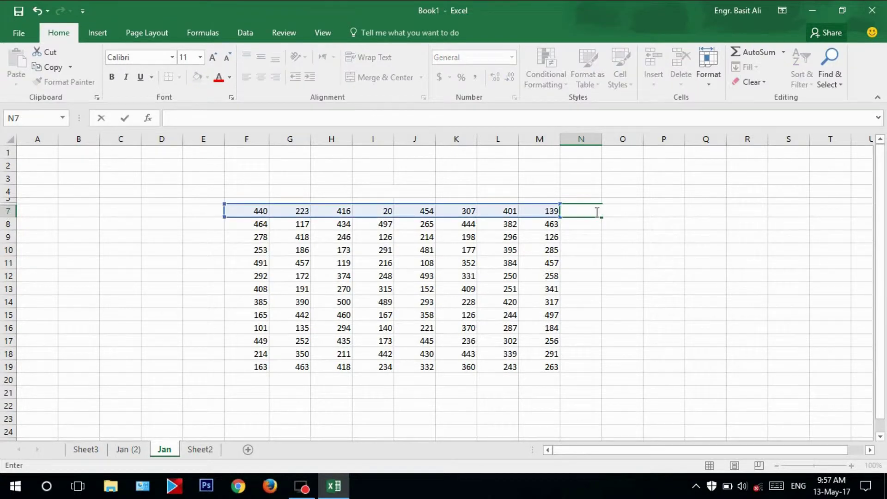
{"action": "key", "text": "ctrl+Return"}
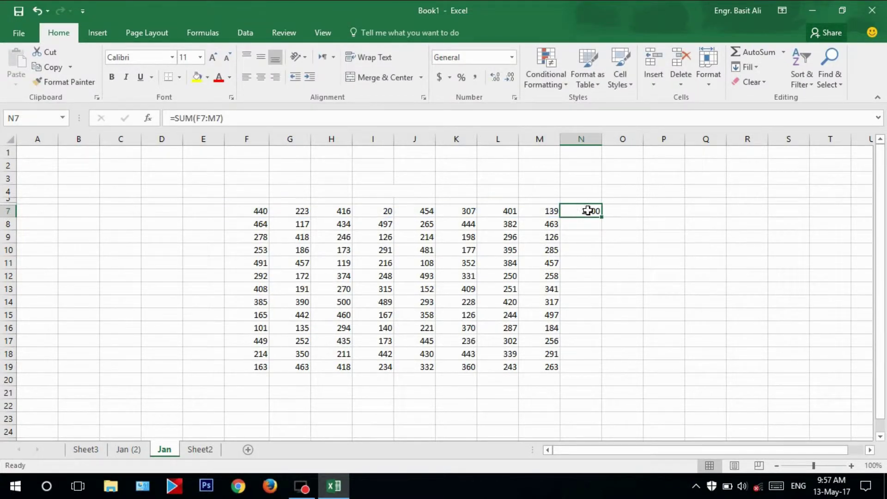
{"action": "double_click", "coordinate": [590, 211]}
{"action": "key", "text": "Return"}
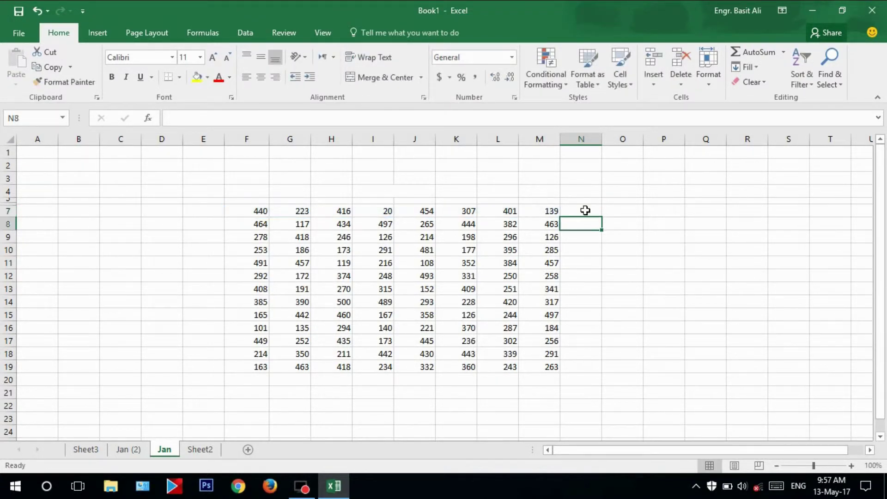
{"action": "key", "text": "Up"}
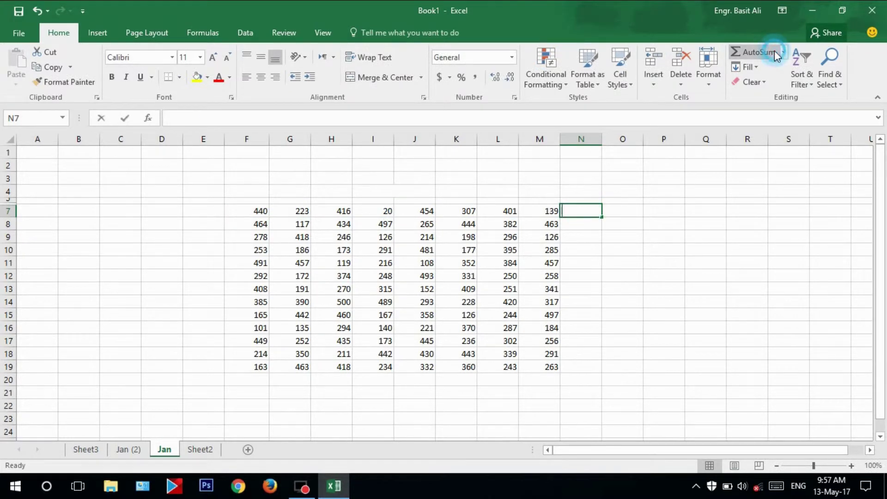
{"action": "left_click", "coordinate": [772, 51]}
{"action": "key", "text": "ctrl+z"}
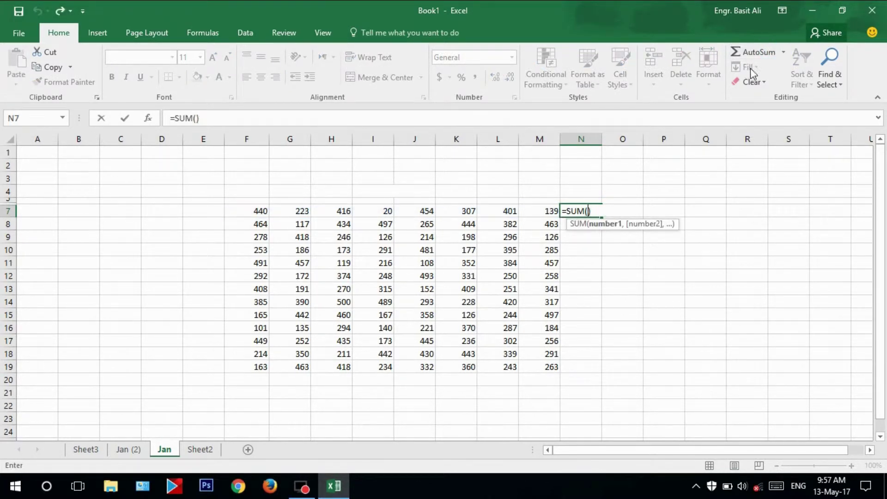
{"action": "left_click", "coordinate": [785, 50]}
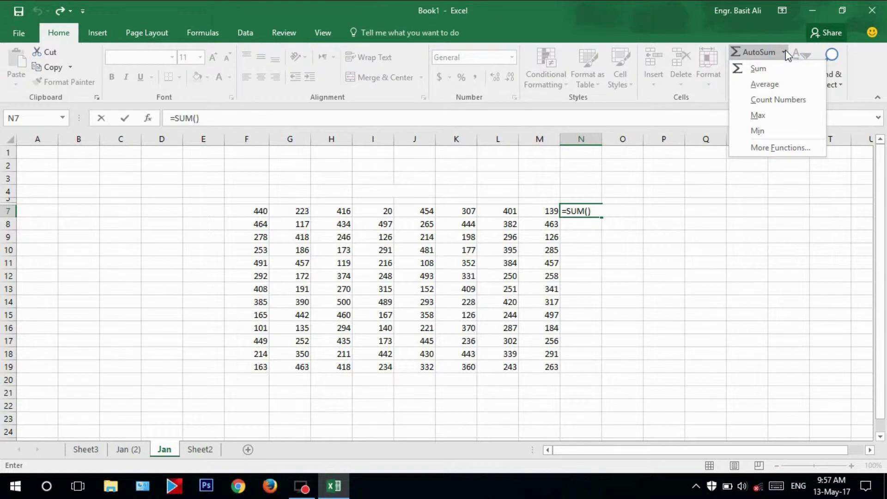
{"action": "left_click", "coordinate": [596, 211]}
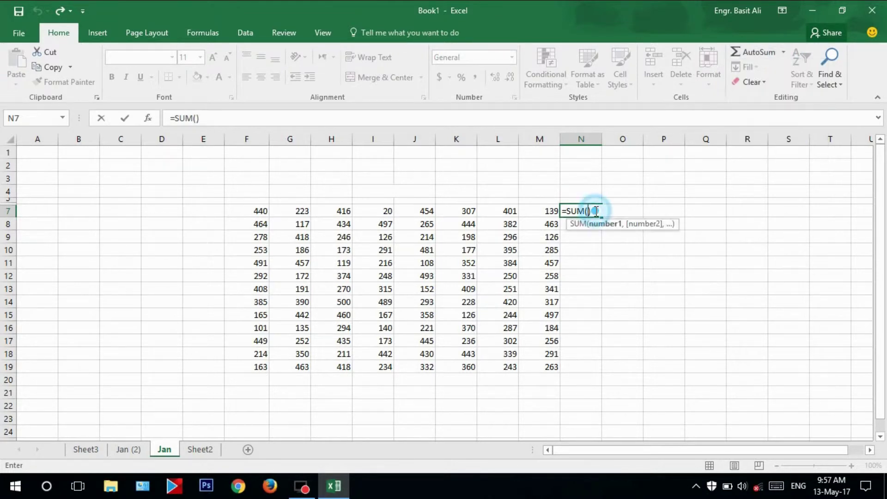
{"action": "key", "text": "BackSpace"}
{"action": "key", "text": "BackSpace"}
{"action": "key", "text": "BackSpace"}
{"action": "key", "text": "BackSpace"}
{"action": "key", "text": "BackSpace"}
{"action": "key", "text": "BackSpace"}
{"action": "key", "text": "Escape"}
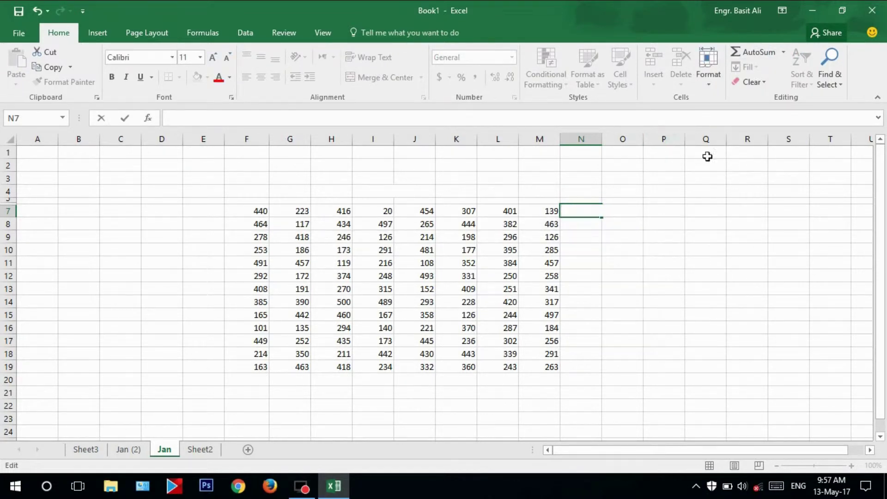
- Insert an AVERAGE of row 7 into N7 from the AutoSum list
{"action": "left_click", "coordinate": [690, 237]}
{"action": "left_click", "coordinate": [580, 210]}
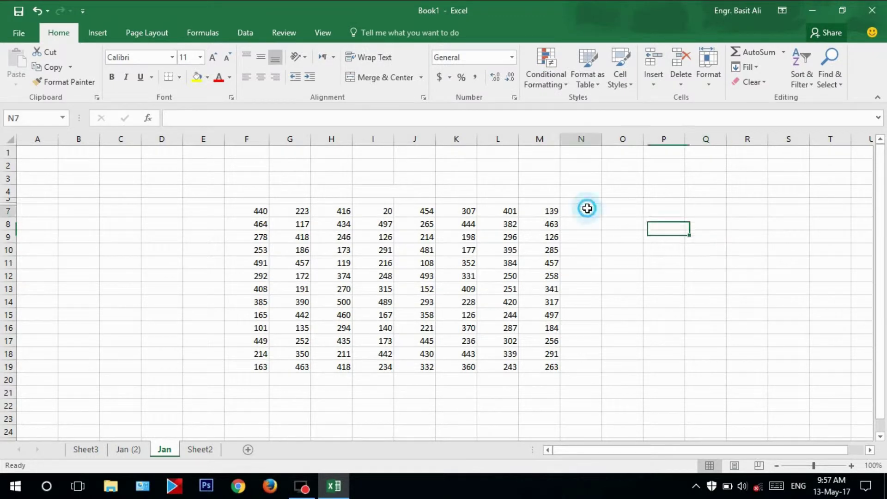
{"action": "left_click", "coordinate": [785, 56]}
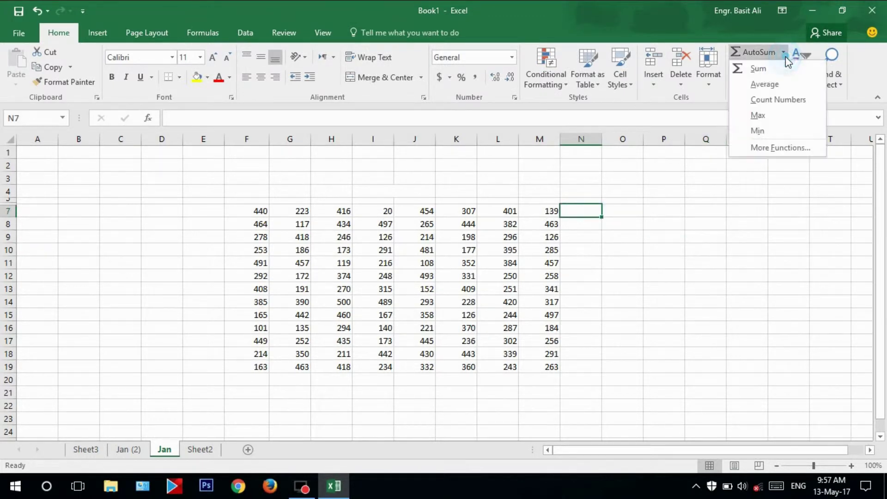
{"action": "left_click", "coordinate": [765, 84]}
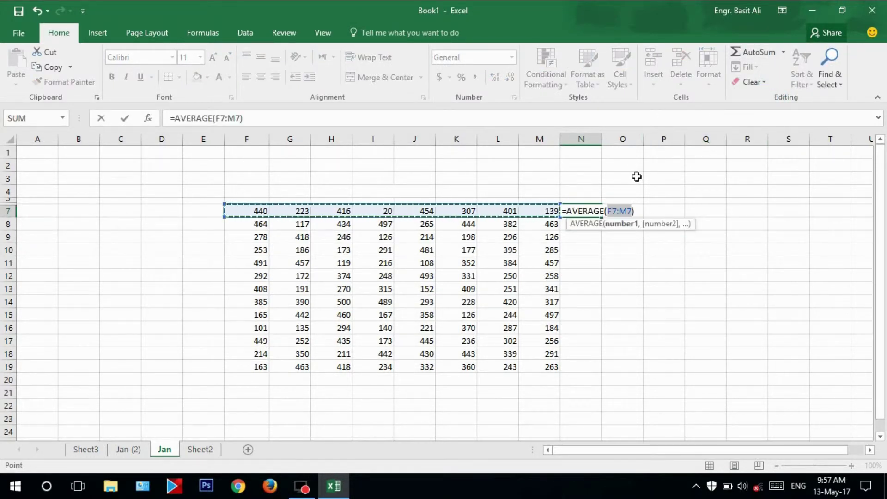
{"action": "key", "text": "Return"}
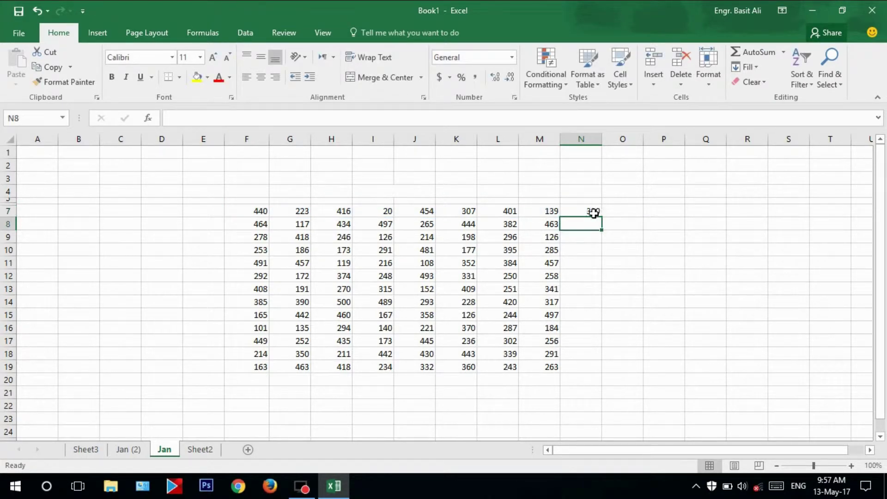
{"action": "double_click", "coordinate": [593, 212]}
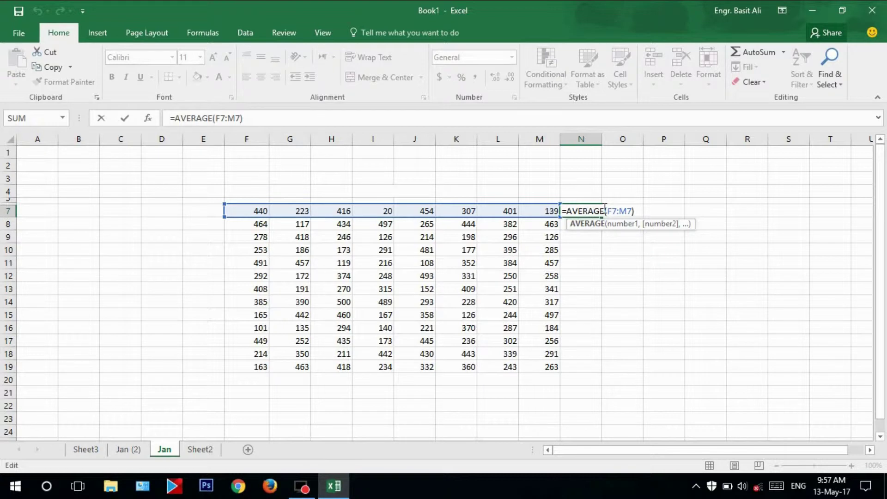
{"action": "key", "text": "Return"}
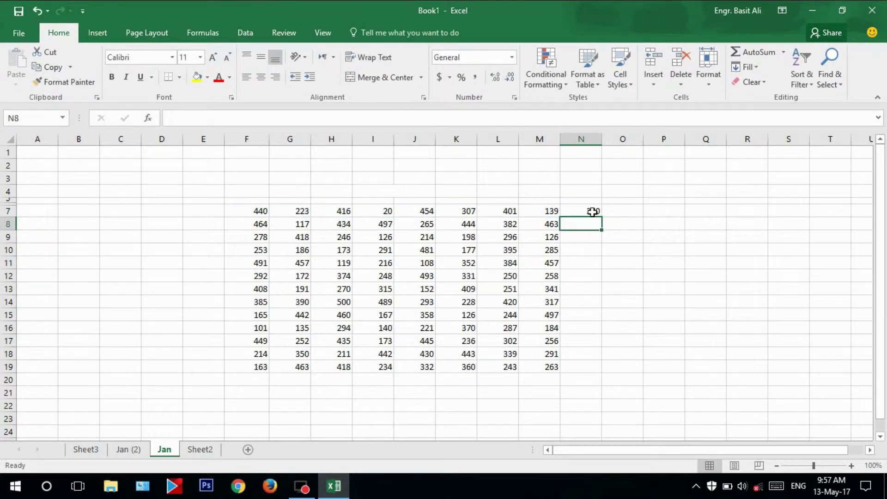
- Fill the average down to N19, then delete N7:N19 and show the AutoSum function list
{"action": "left_click", "coordinate": [593, 212]}
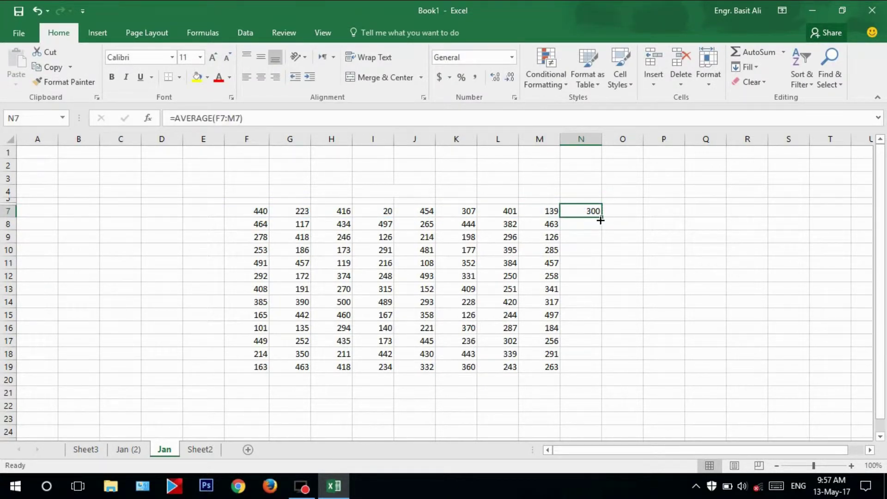
{"action": "double_click", "coordinate": [600, 219]}
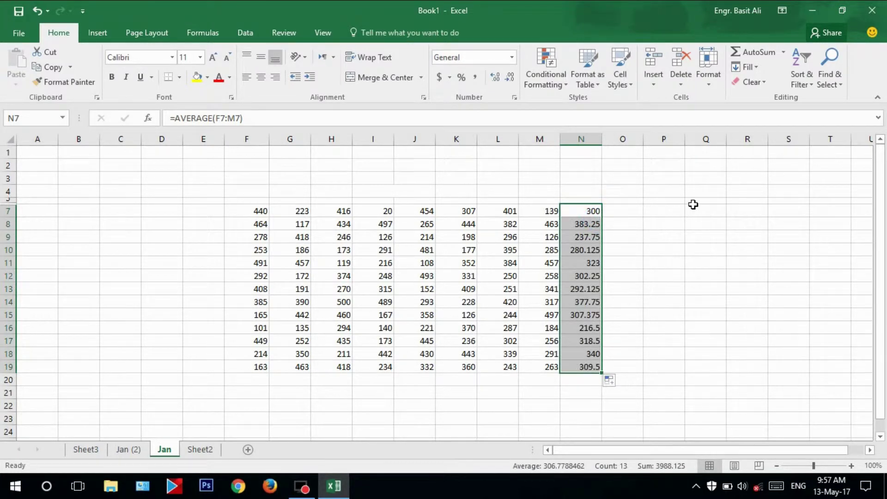
{"action": "key", "text": "Delete"}
{"action": "left_click", "coordinate": [783, 52]}
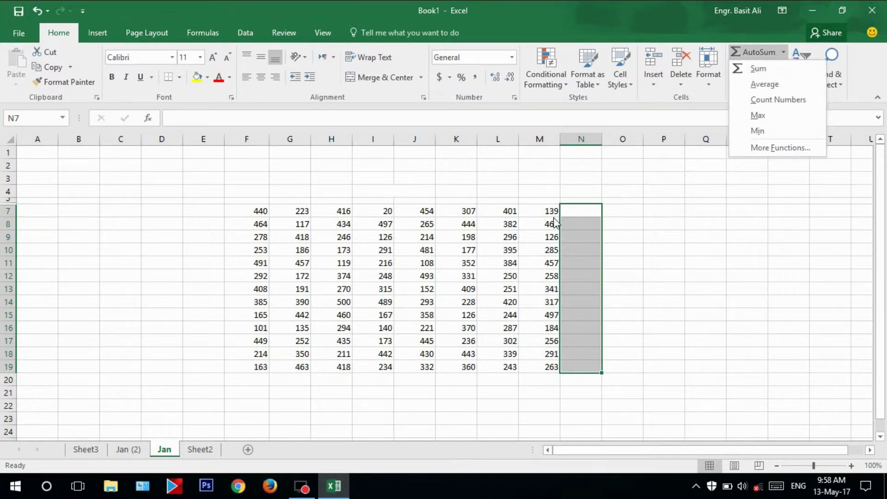
{"action": "left_click", "coordinate": [587, 210]}
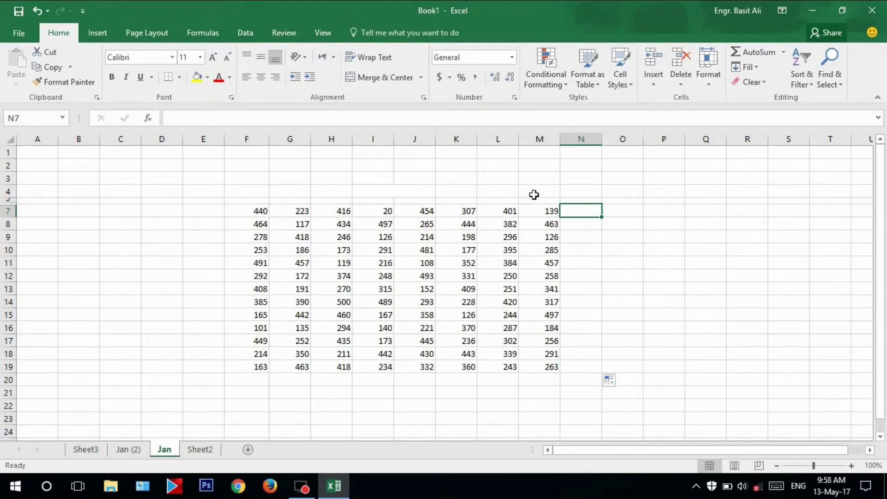
- Insert =COUNT(F7:M7) into N7 from the AutoSum list, returning 8
{"action": "left_click", "coordinate": [784, 52]}
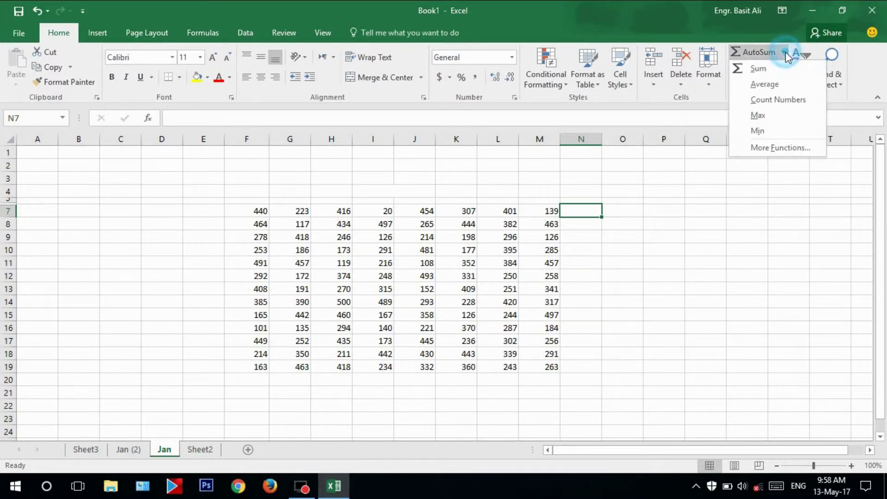
{"action": "left_click", "coordinate": [770, 102]}
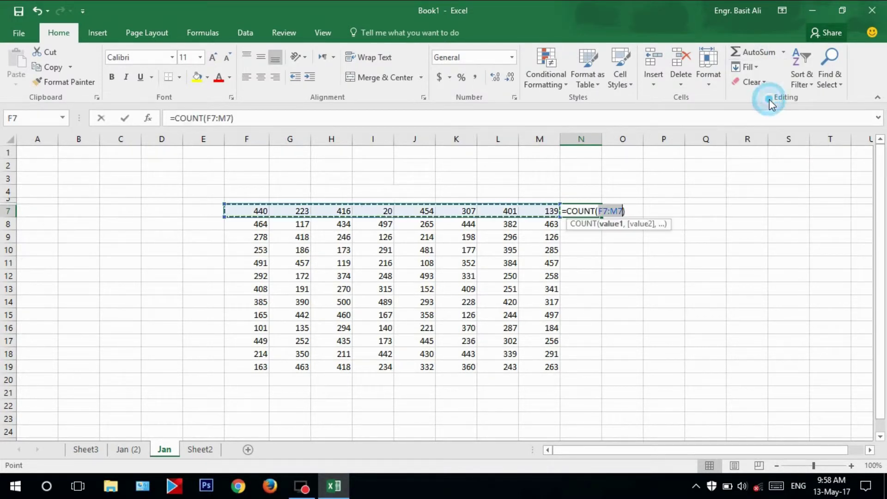
{"action": "key", "text": "Return"}
{"action": "key", "text": "Return"}
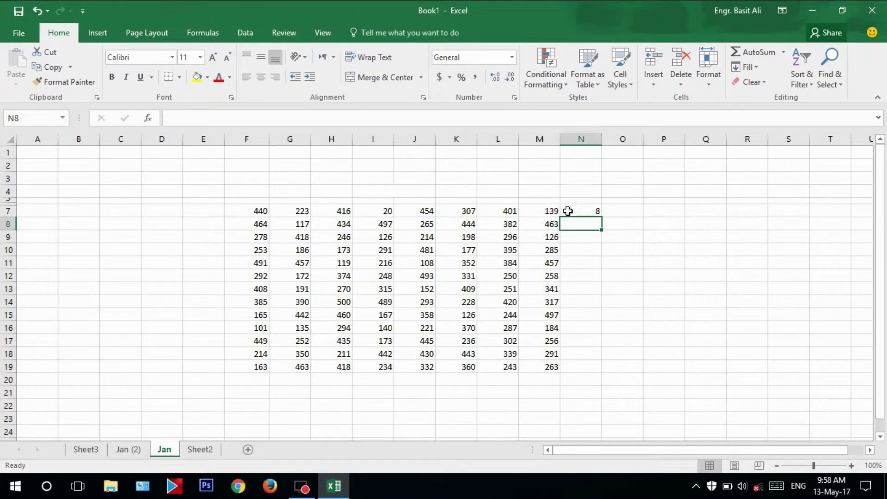
{"action": "left_click", "coordinate": [574, 211]}
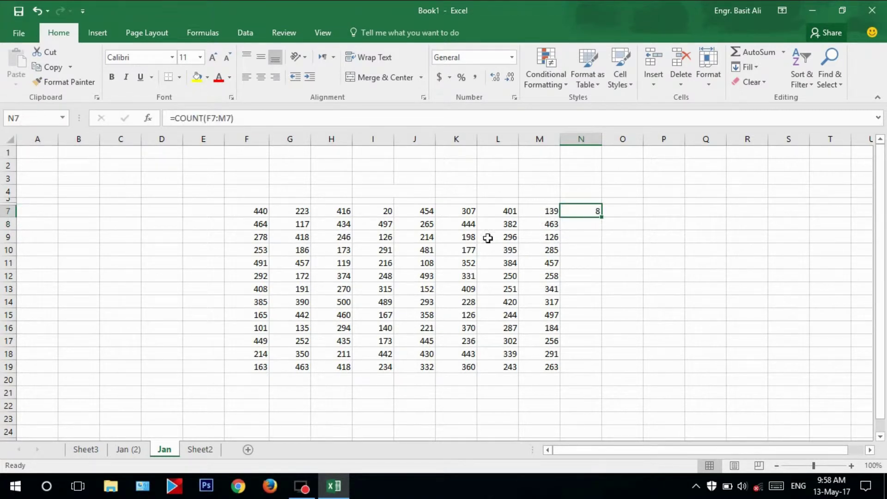
- Blank out H14, I12, K12, J15, I16, H17, K17, L16, L14 and L11
{"action": "left_click", "coordinate": [328, 305]}
{"action": "key", "text": "Delete"}
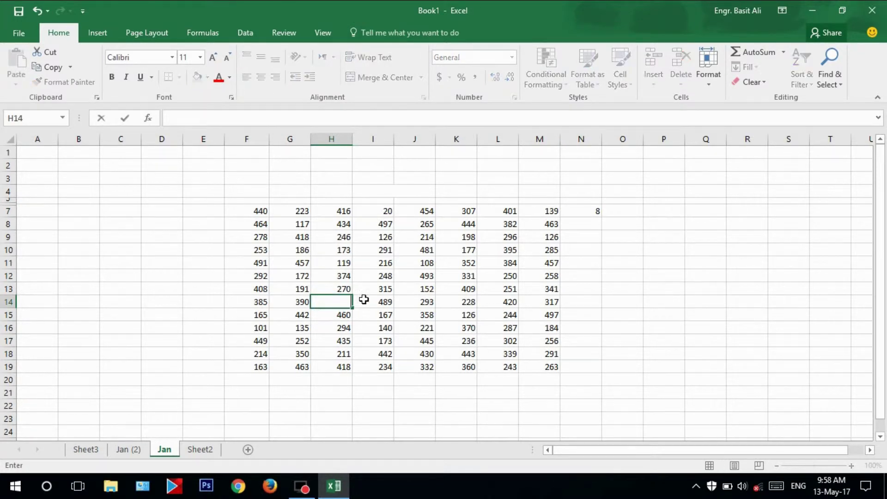
{"action": "left_click", "coordinate": [386, 276]}
{"action": "key", "text": "BackSpace"}
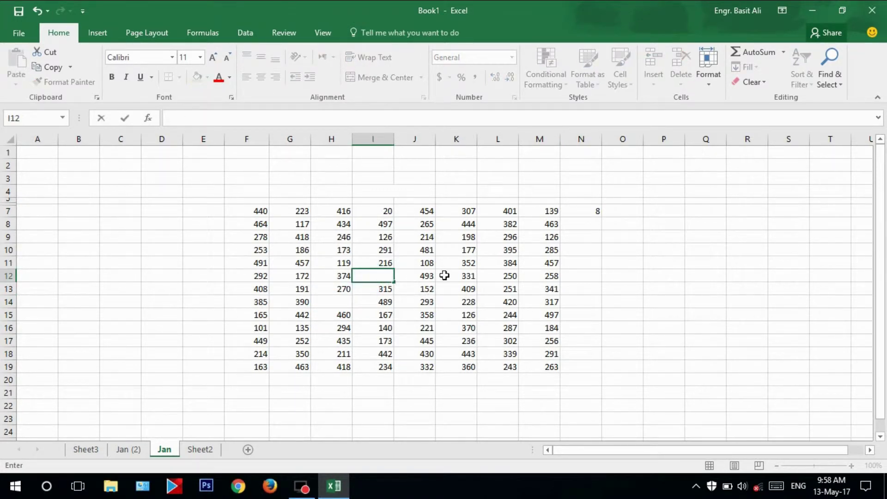
{"action": "left_click", "coordinate": [446, 275]}
{"action": "key", "text": "Delete"}
{"action": "left_click", "coordinate": [426, 314]}
{"action": "key", "text": "BackSpace"}
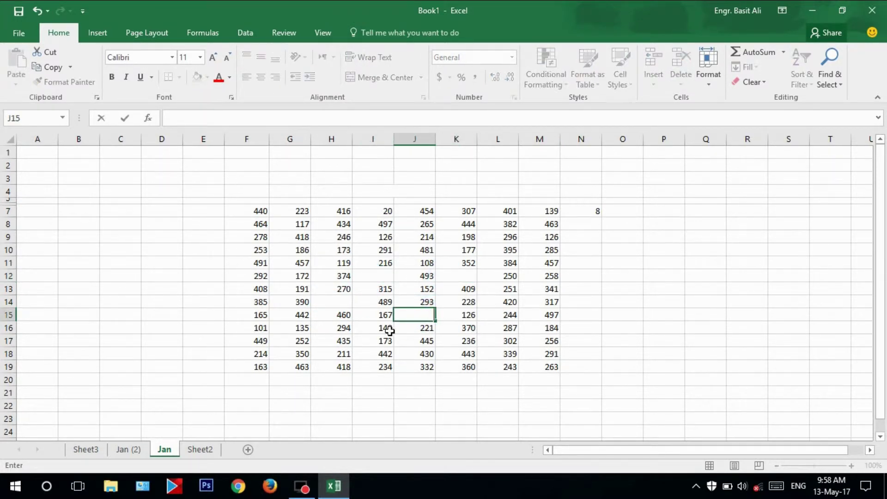
{"action": "left_click", "coordinate": [387, 328]}
{"action": "key", "text": "BackSpace"}
{"action": "left_click", "coordinate": [340, 340]}
{"action": "key", "text": "BackSpace"}
{"action": "left_click", "coordinate": [440, 340]}
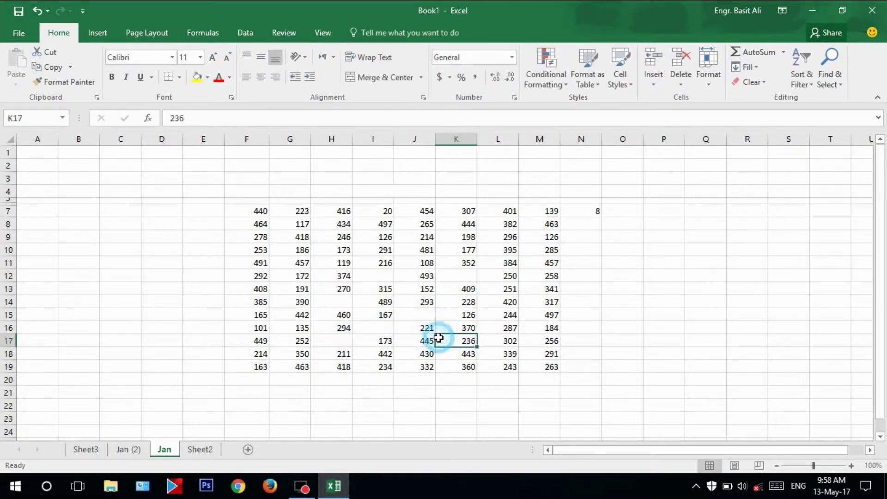
{"action": "key", "text": "BackSpace"}
{"action": "left_click", "coordinate": [496, 327]}
{"action": "key", "text": "BackSpace"}
{"action": "left_click", "coordinate": [501, 297]}
{"action": "key", "text": "BackSpace"}
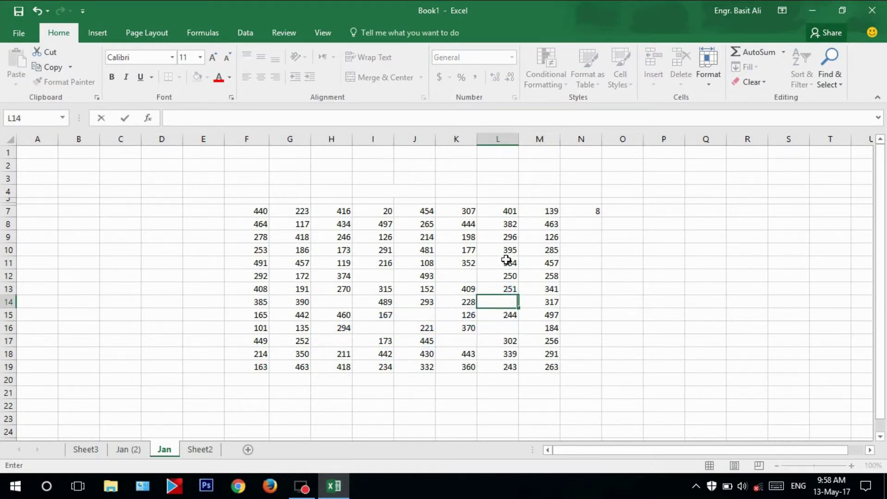
{"action": "left_click", "coordinate": [503, 262]}
{"action": "key", "text": "BackSpace"}
- Copy the COUNT formula in N7 down column N through N19
{"action": "left_click", "coordinate": [595, 211]}
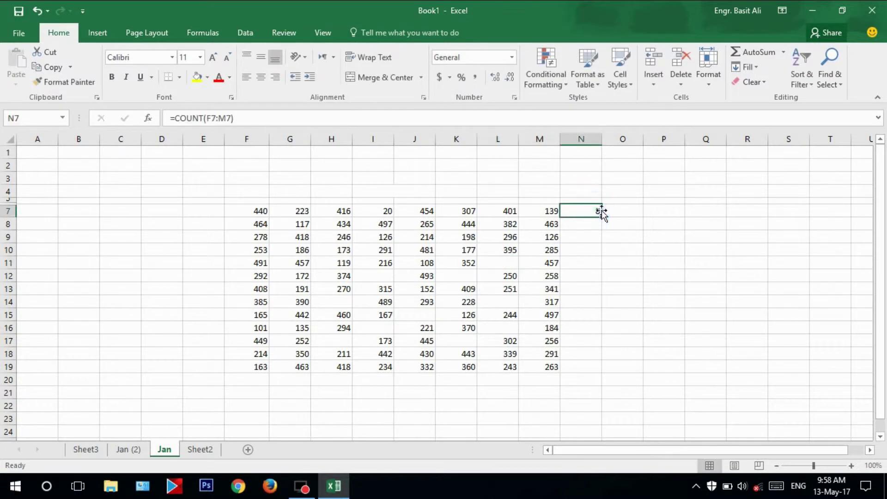
{"action": "left_click_drag", "start_coordinate": [601, 220], "coordinate": [592, 369]}
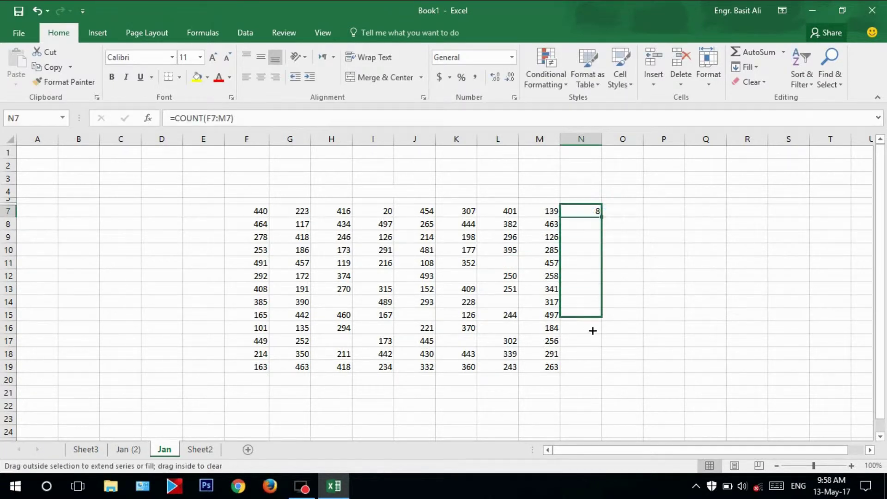
{"action": "left_click", "coordinate": [599, 289]}
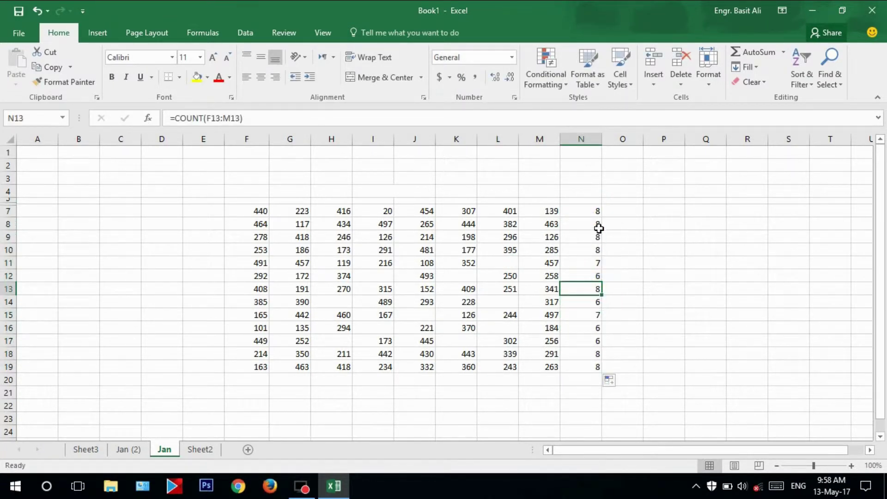
{"action": "left_click", "coordinate": [598, 211]}
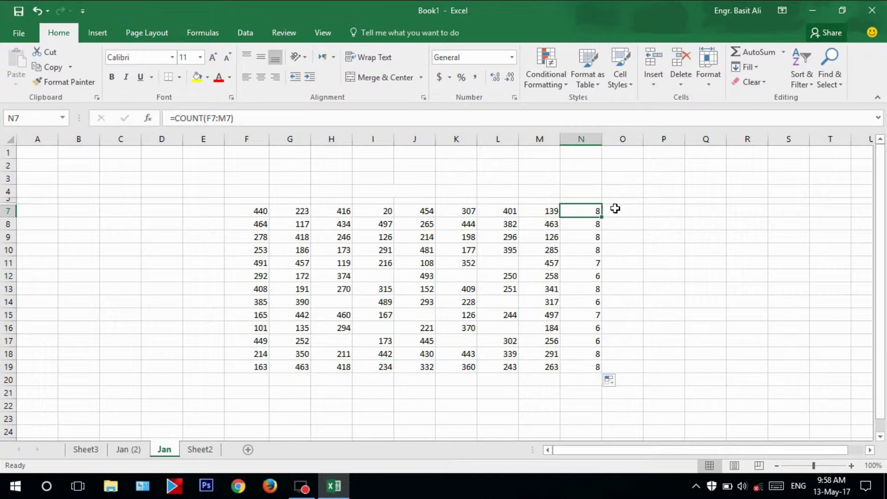
- Clear the counts from N7:N19, leaving column N empty
{"action": "left_click_drag", "start_coordinate": [589, 212], "coordinate": [592, 379]}
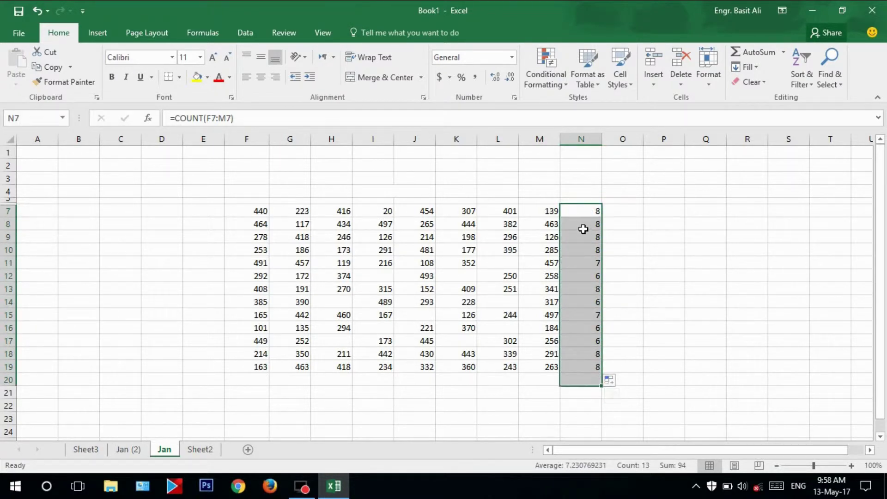
{"action": "key", "text": "BackSpace"}
{"action": "left_click", "coordinate": [613, 262]}
{"action": "left_click", "coordinate": [588, 212]}
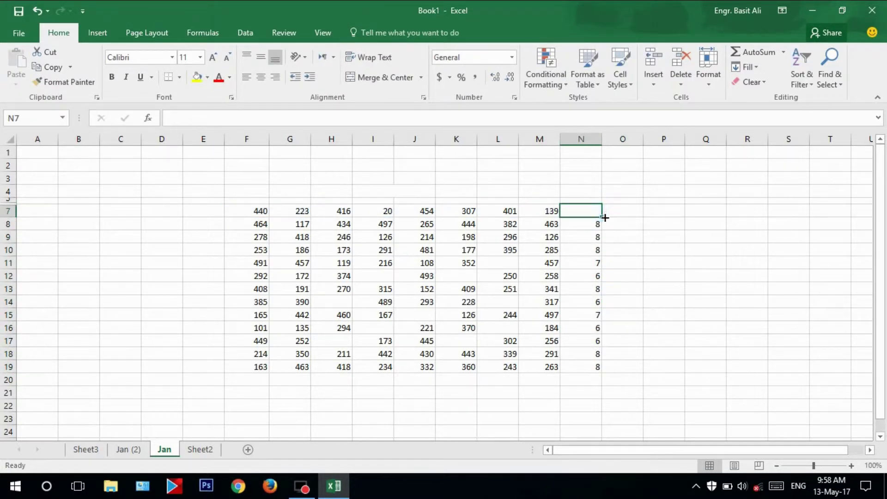
{"action": "left_click_drag", "start_coordinate": [602, 219], "coordinate": [600, 369]}
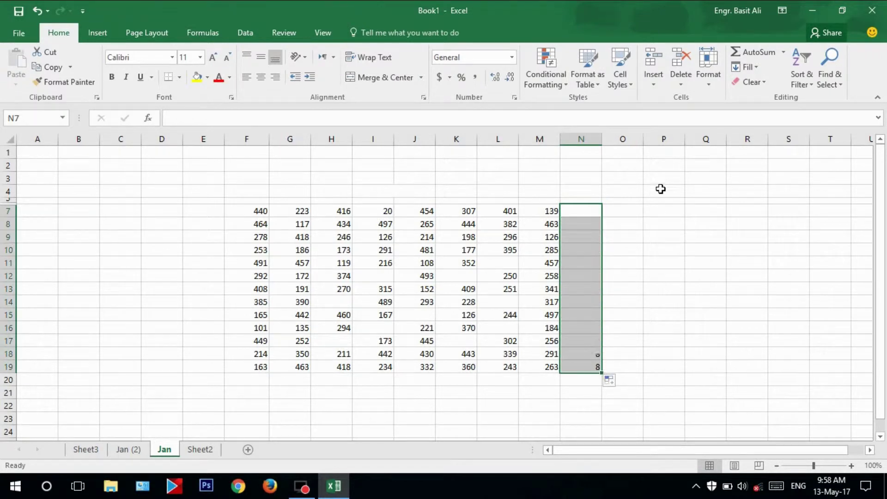
{"action": "left_click", "coordinate": [569, 208]}
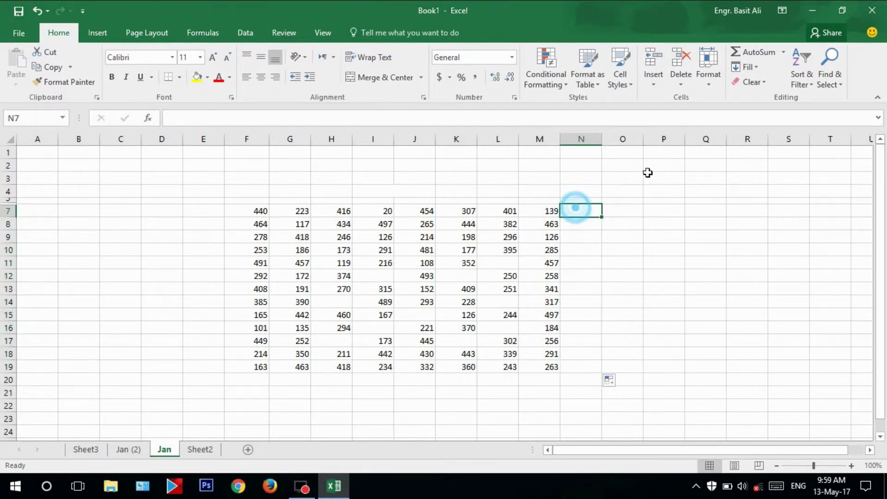
{"action": "left_click", "coordinate": [783, 52]}
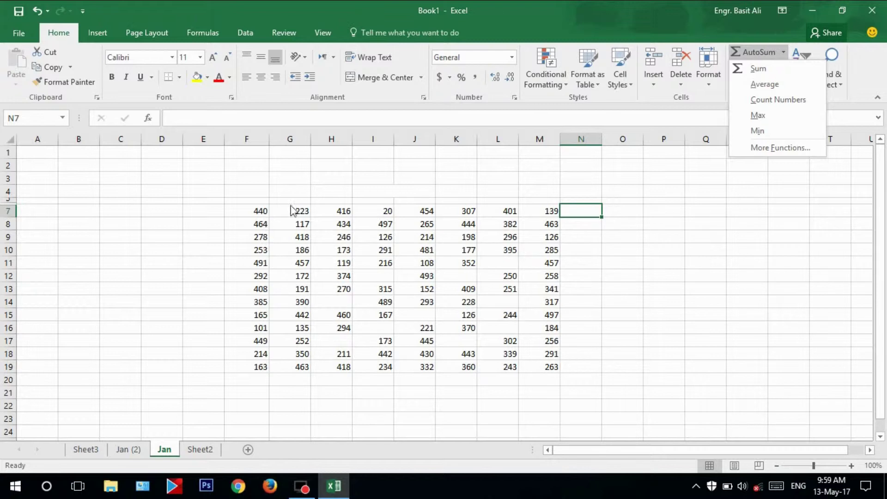
{"action": "left_click", "coordinate": [780, 120]}
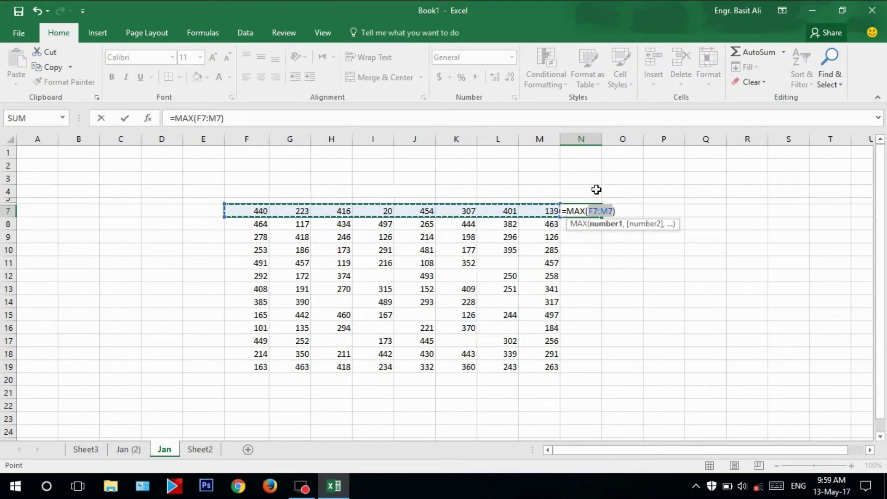
{"action": "key", "text": "Return"}
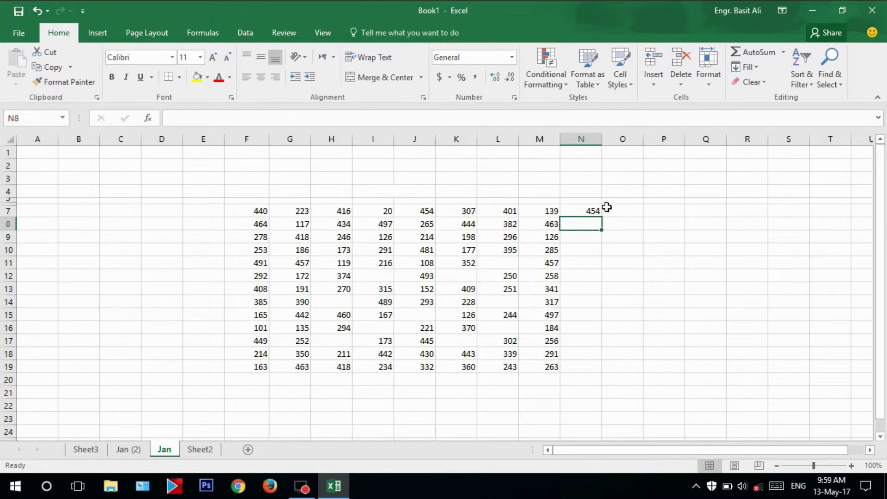
{"action": "left_click", "coordinate": [591, 211]}
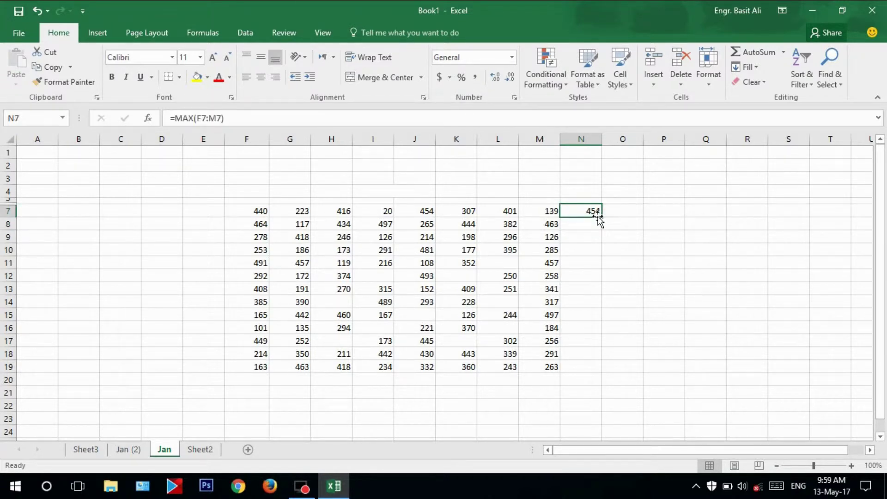
{"action": "left_click_drag", "start_coordinate": [602, 217], "coordinate": [612, 375]}
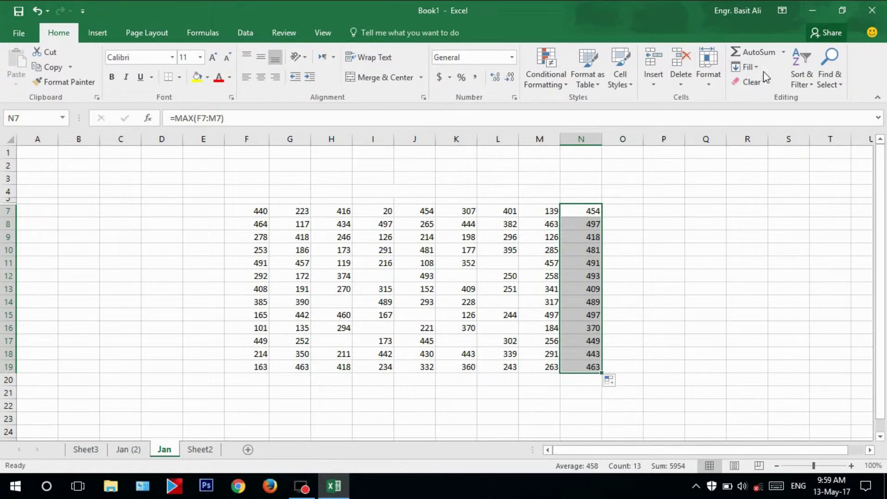
{"action": "left_click", "coordinate": [584, 212]}
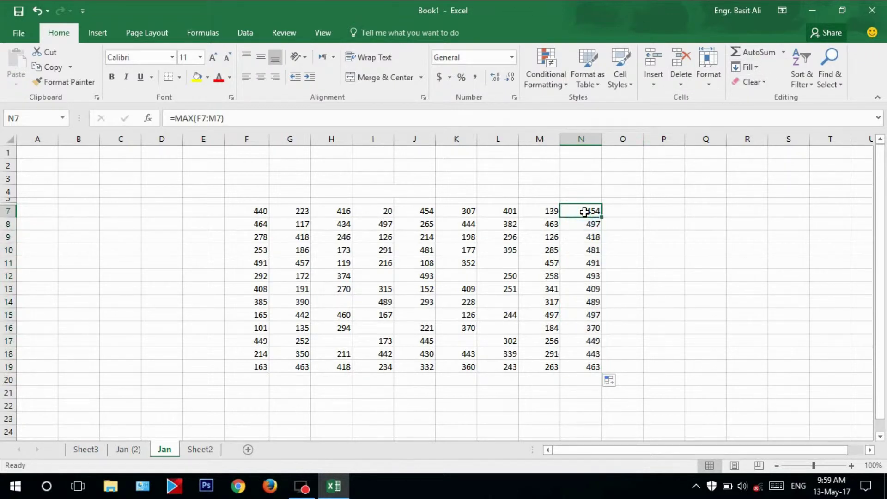
{"action": "double_click", "coordinate": [584, 211]}
{"action": "key", "text": "Escape"}
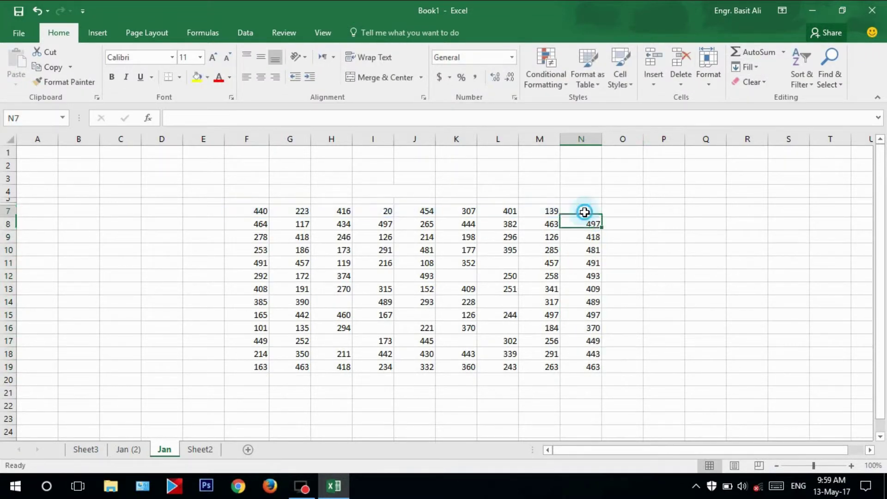
{"action": "key", "text": "Delete"}
{"action": "left_click_drag", "start_coordinate": [606, 224], "coordinate": [596, 300]}
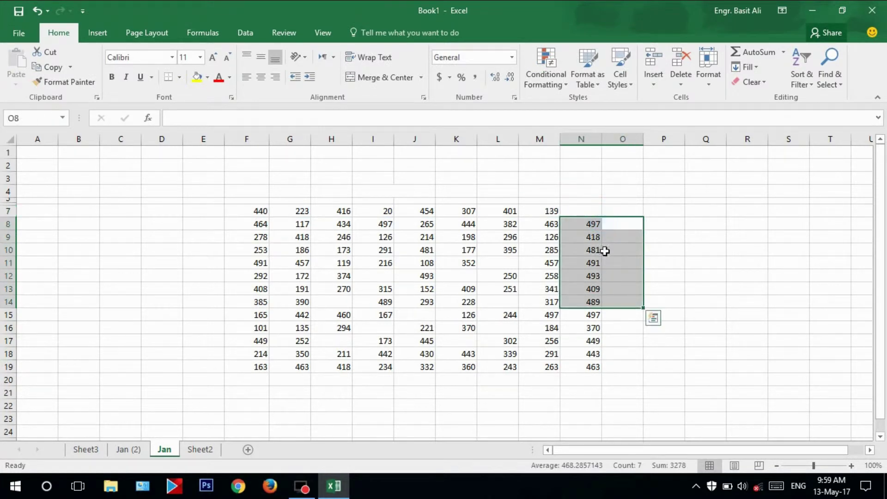
{"action": "left_click", "coordinate": [592, 211]}
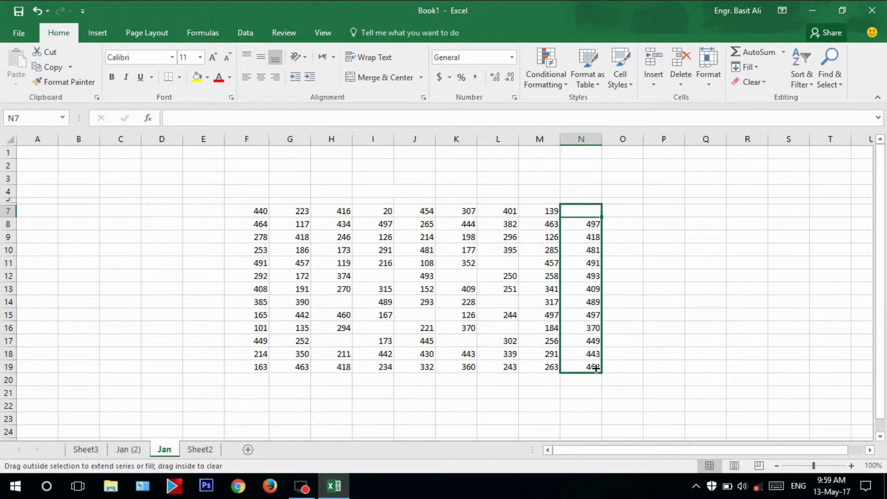
{"action": "left_click_drag", "start_coordinate": [604, 226], "coordinate": [601, 369]}
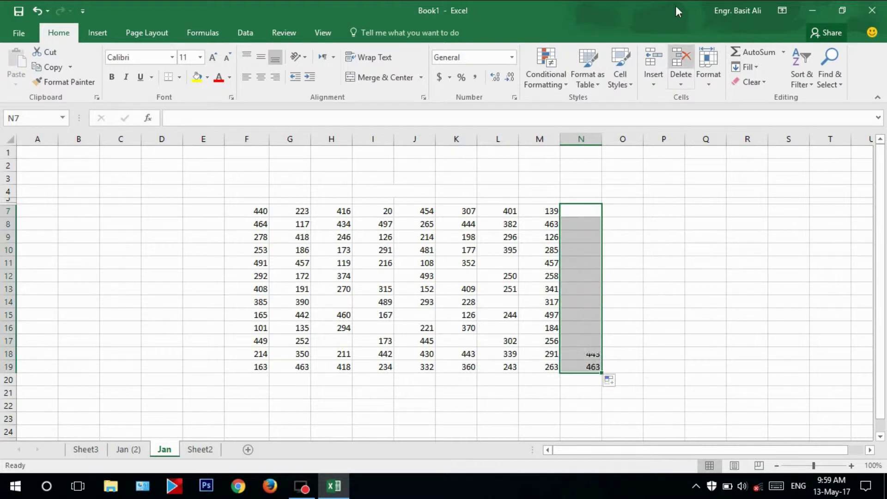
{"action": "left_click", "coordinate": [578, 213]}
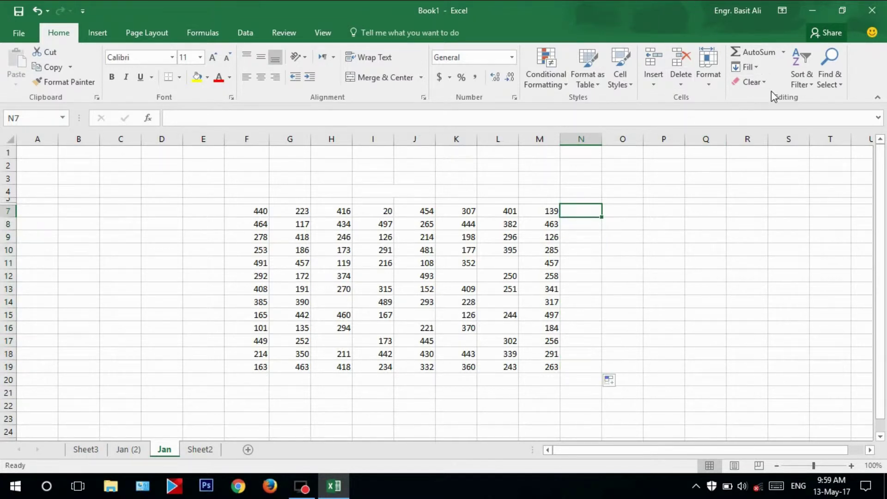
{"action": "left_click", "coordinate": [783, 52]}
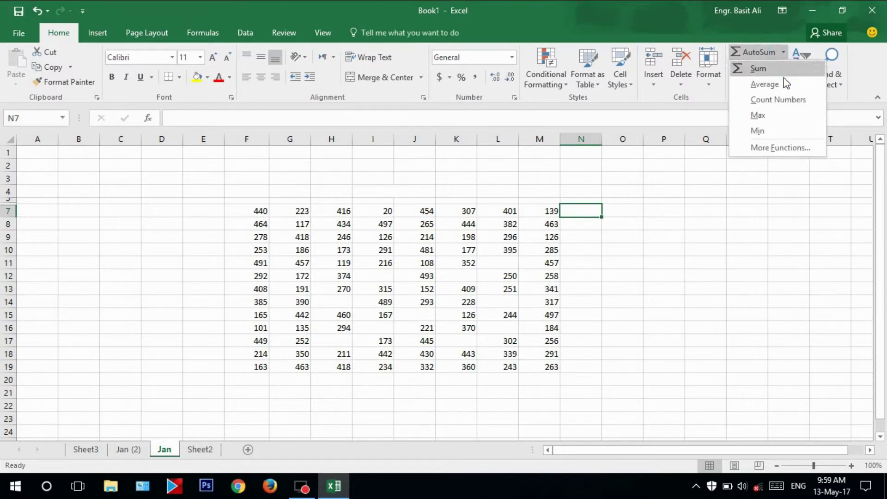
{"action": "left_click", "coordinate": [783, 130]}
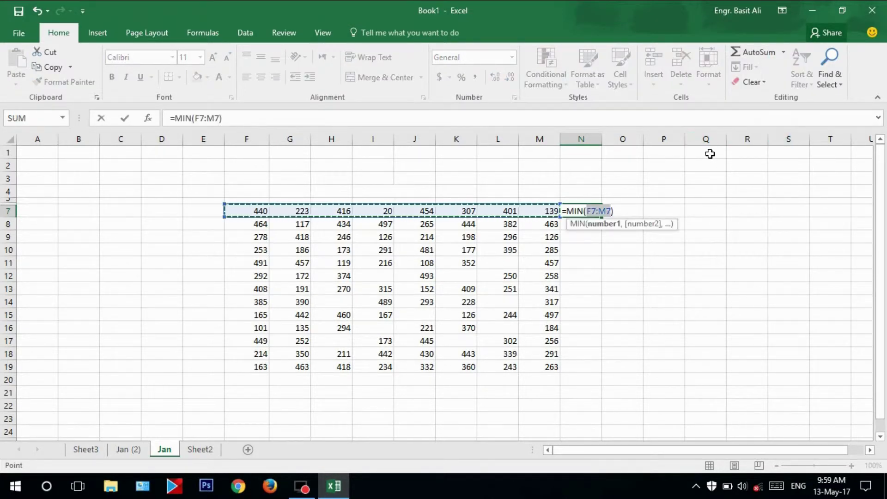
{"action": "key", "text": "Return"}
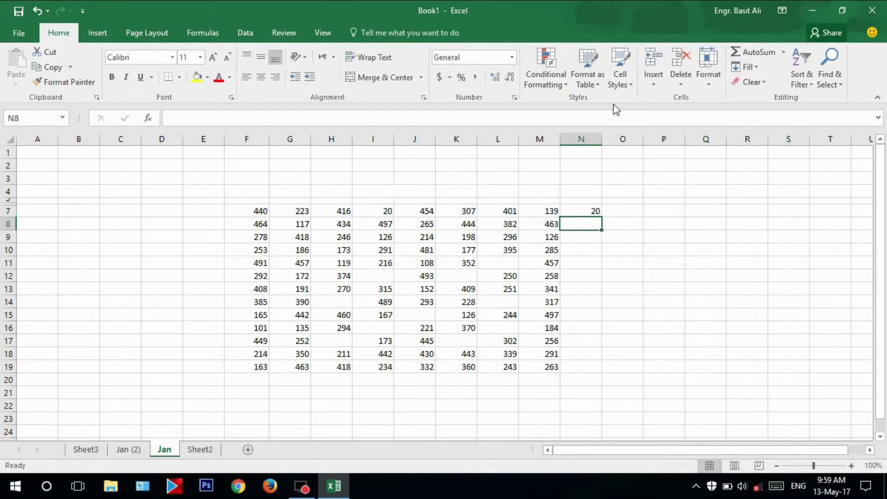
{"action": "left_click", "coordinate": [593, 213]}
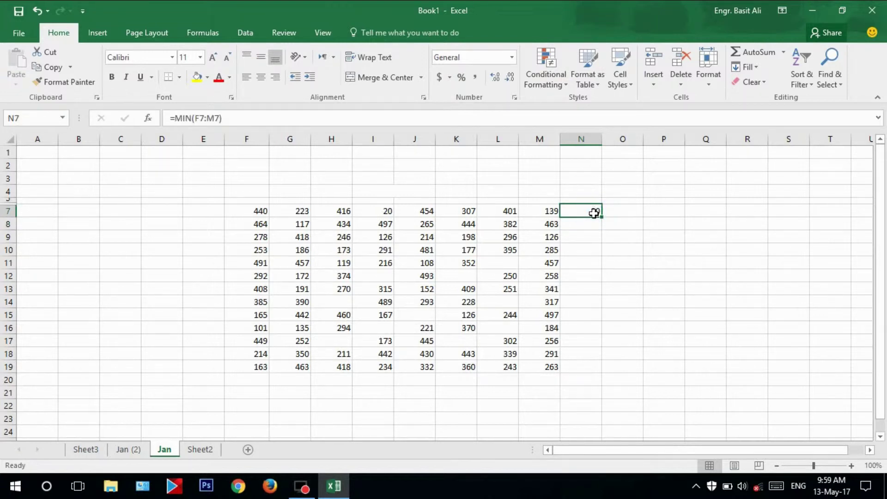
{"action": "left_click", "coordinate": [379, 210]}
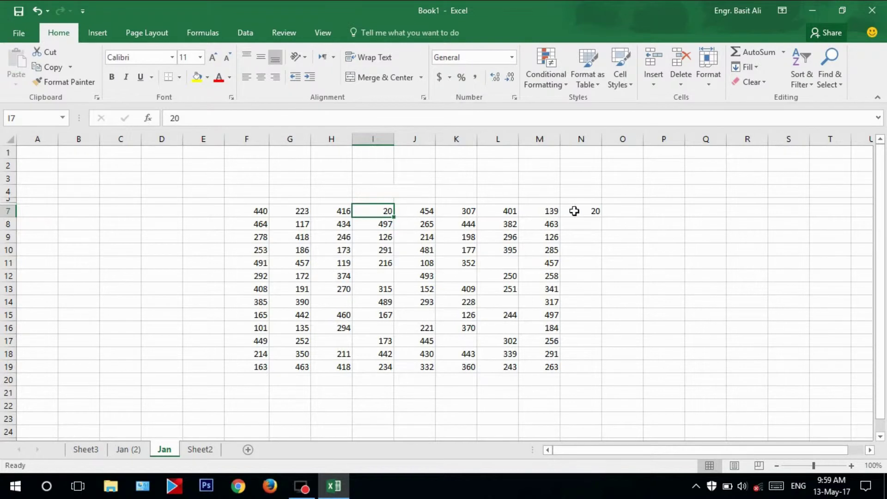
{"action": "left_click", "coordinate": [589, 210]}
{"action": "double_click", "coordinate": [598, 211]}
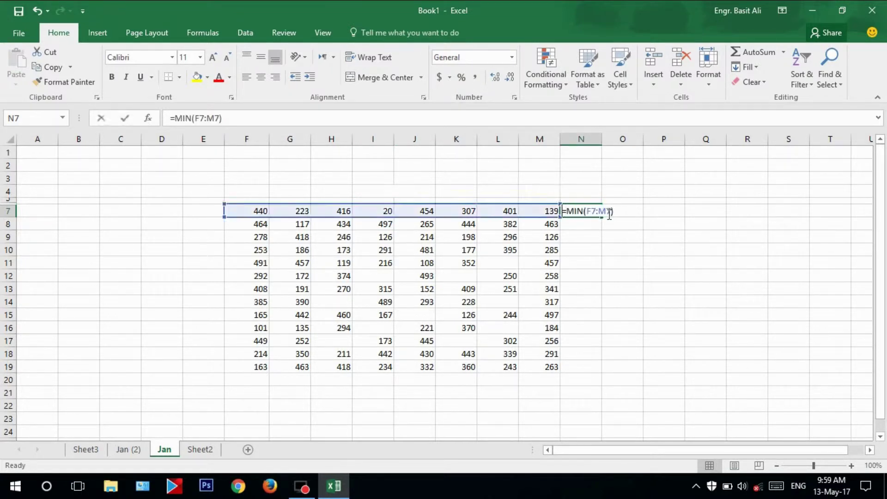
{"action": "left_click", "coordinate": [663, 211]}
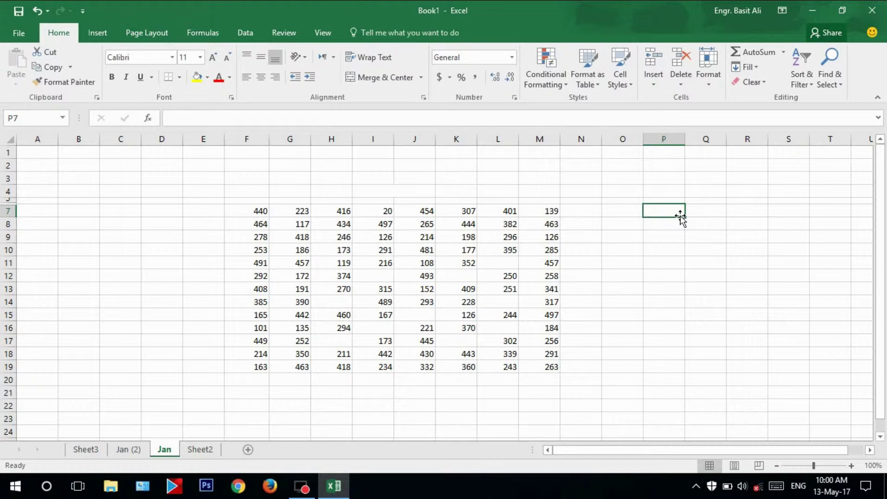
- Browse the AutoSum and Fill lists without choosing, then scroll down and select H29
{"action": "left_click", "coordinate": [578, 213]}
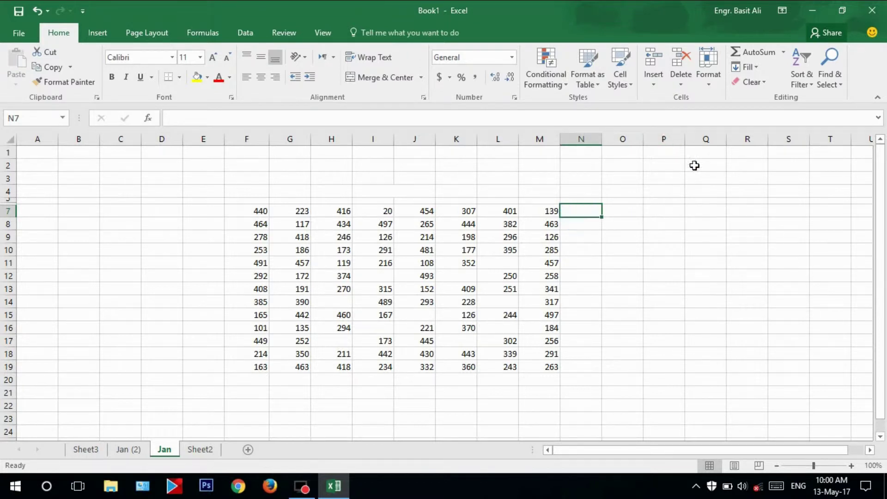
{"action": "left_click", "coordinate": [782, 55]}
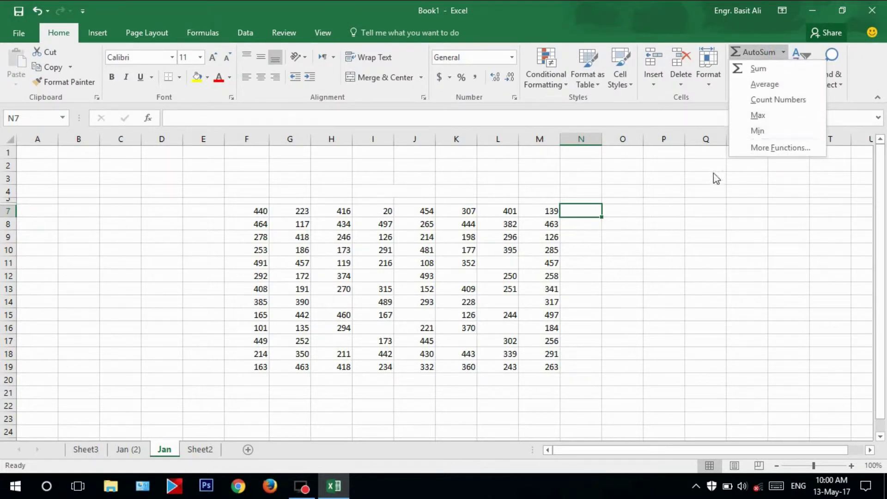
{"action": "left_click", "coordinate": [703, 191]}
{"action": "left_click", "coordinate": [784, 53]}
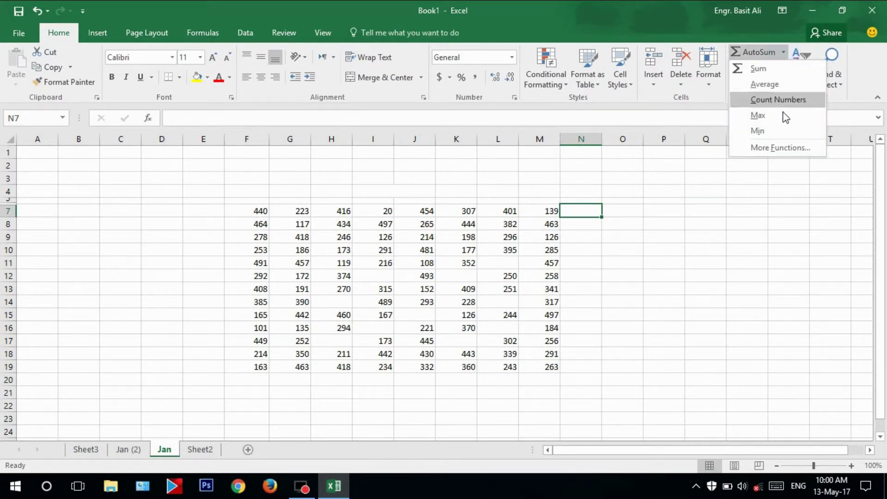
{"action": "left_click", "coordinate": [699, 188]}
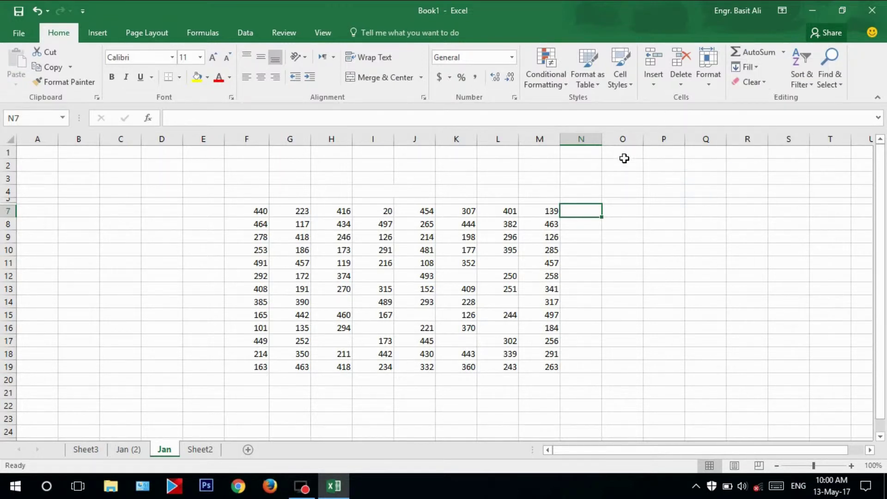
{"action": "left_click", "coordinate": [745, 67]}
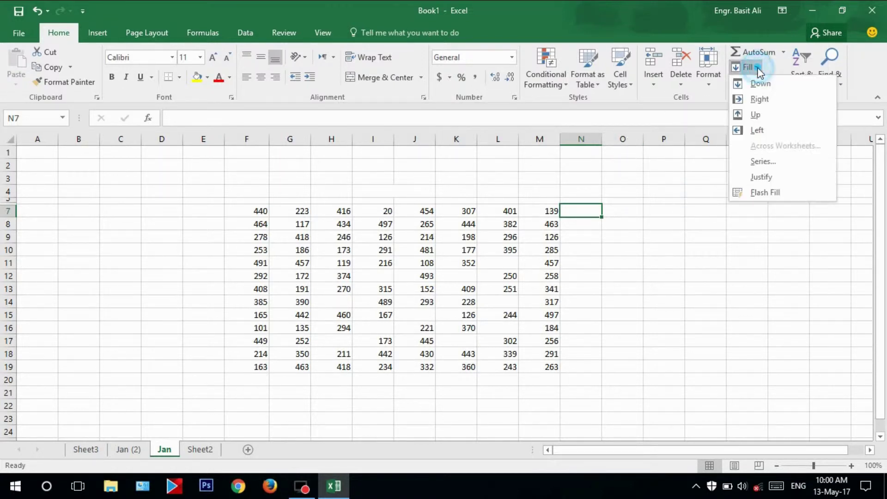
{"action": "left_click", "coordinate": [598, 277]}
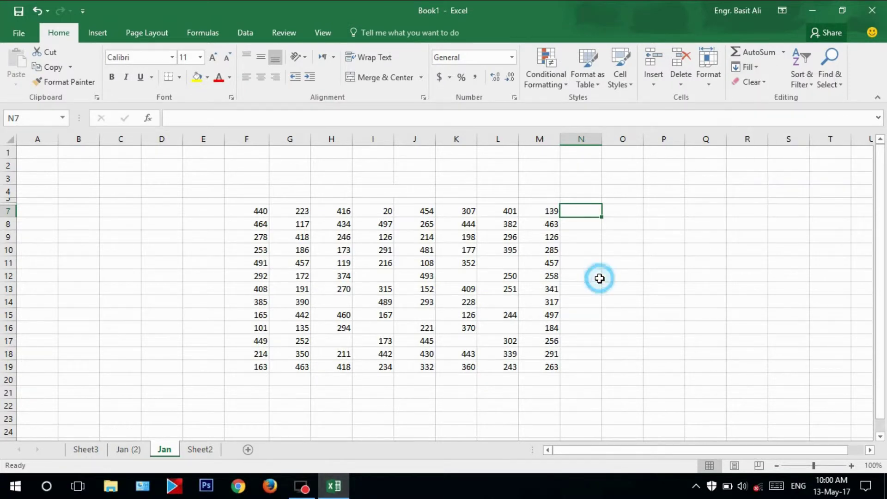
{"action": "scroll", "coordinate": [599, 277], "scroll_direction": "down", "scroll_amount": 6}
{"action": "left_click", "coordinate": [327, 281]}
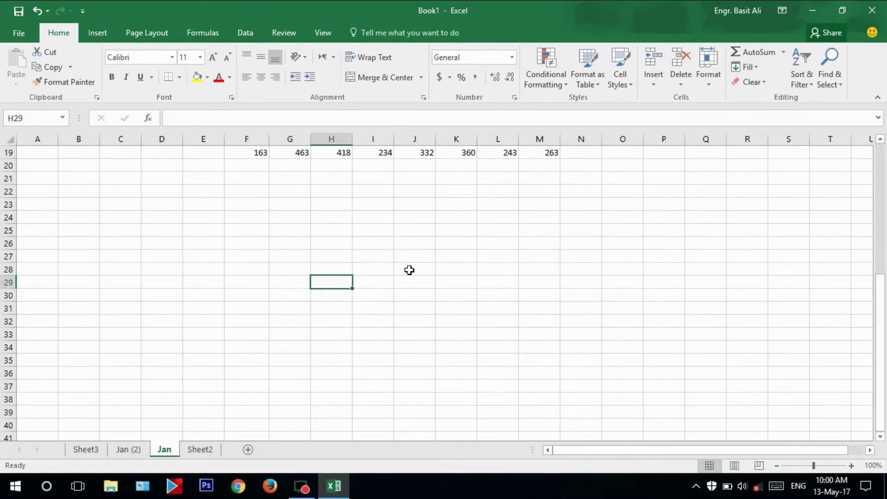
- Enter 'My Word' in cell H29
{"action": "type", "text": "My Word"}
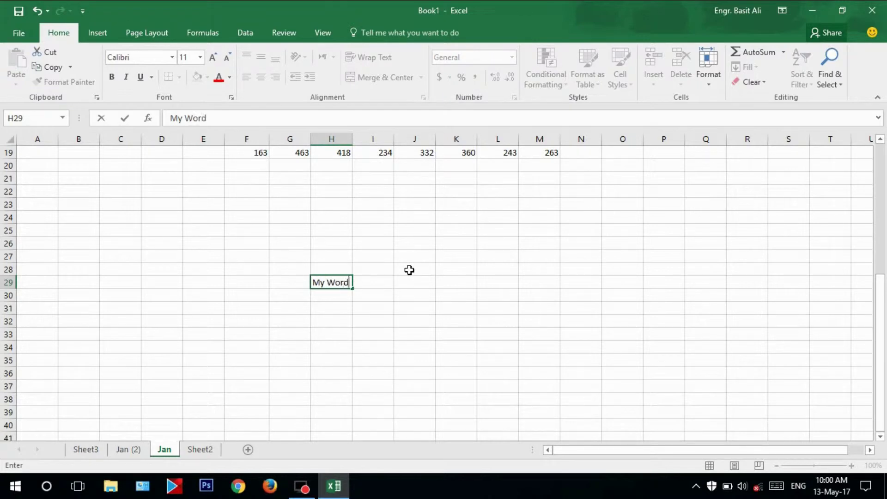
{"action": "key", "text": "Return"}
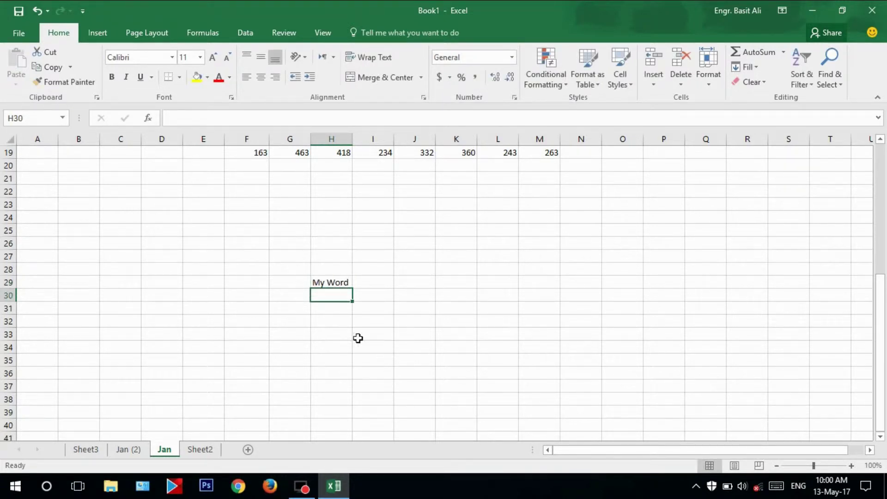
{"action": "left_click", "coordinate": [340, 280]}
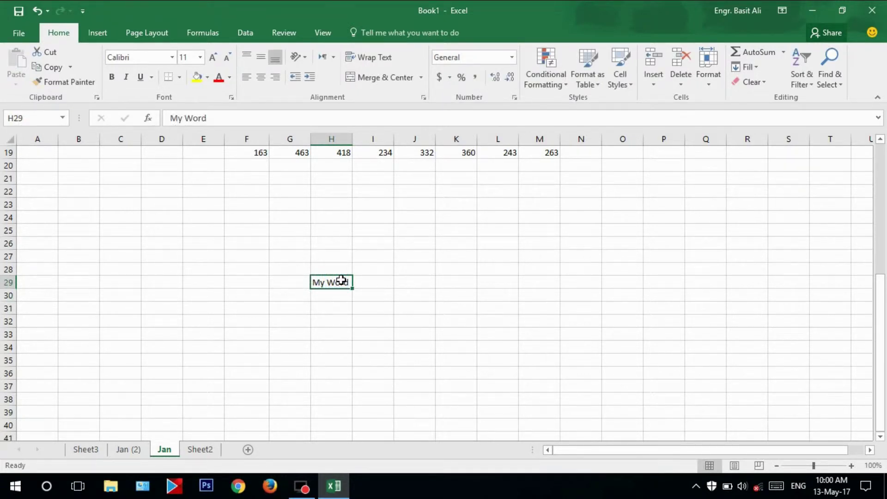
{"action": "left_click", "coordinate": [369, 283]}
- Fill 'My Word' down into H30 and right into I29
{"action": "left_click", "coordinate": [338, 293]}
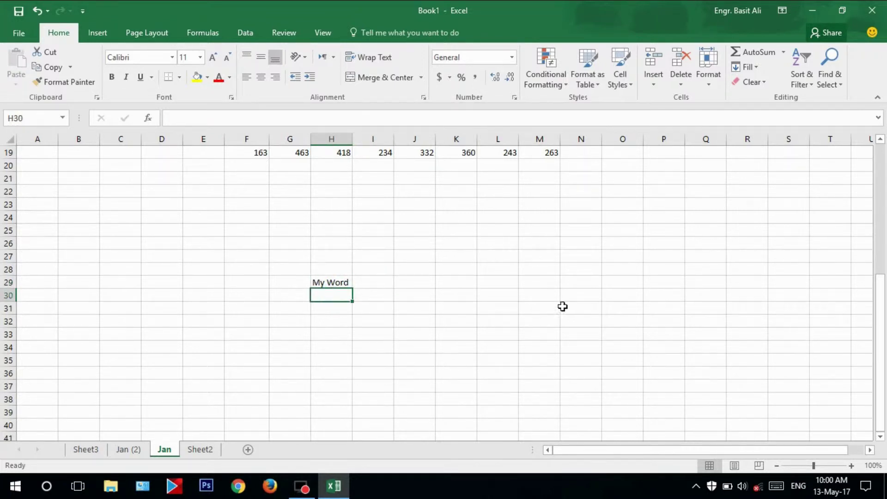
{"action": "left_click", "coordinate": [755, 67]}
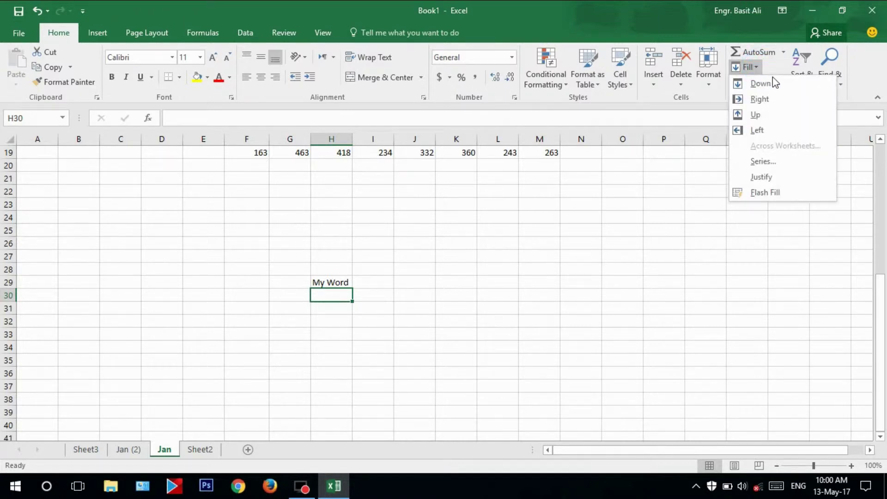
{"action": "left_click", "coordinate": [772, 80]}
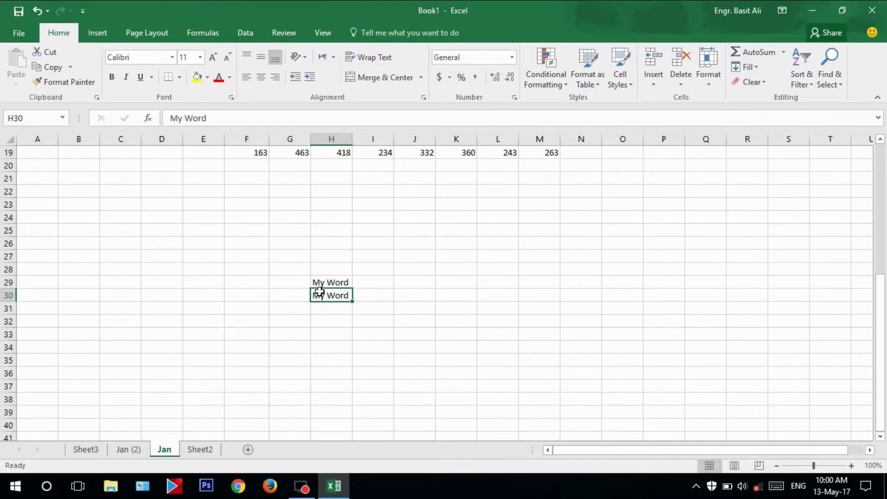
{"action": "left_click", "coordinate": [378, 286]}
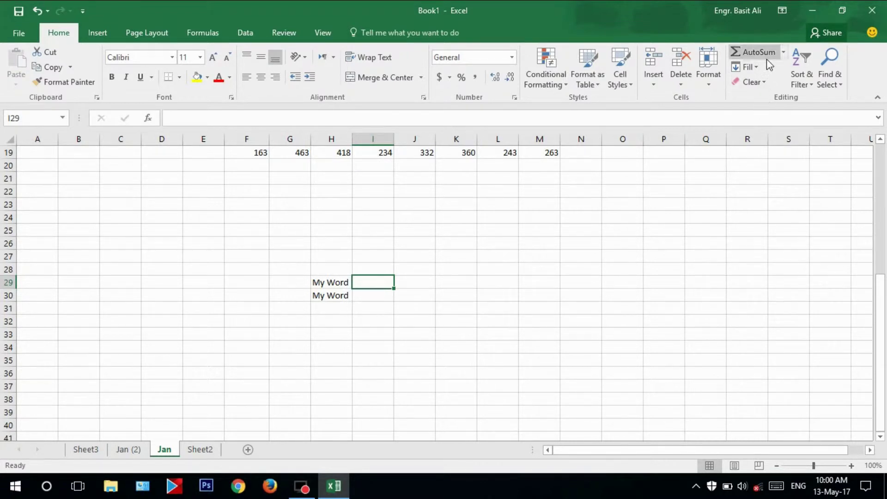
{"action": "left_click", "coordinate": [753, 74]}
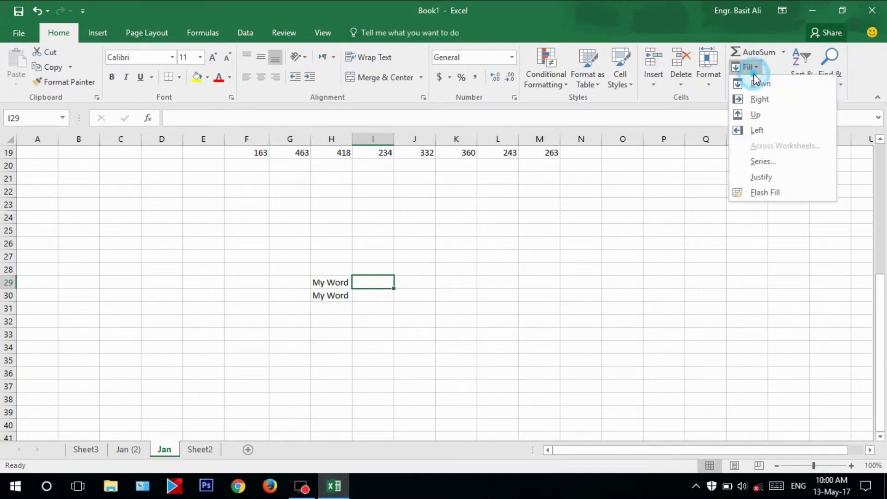
{"action": "left_click", "coordinate": [760, 98]}
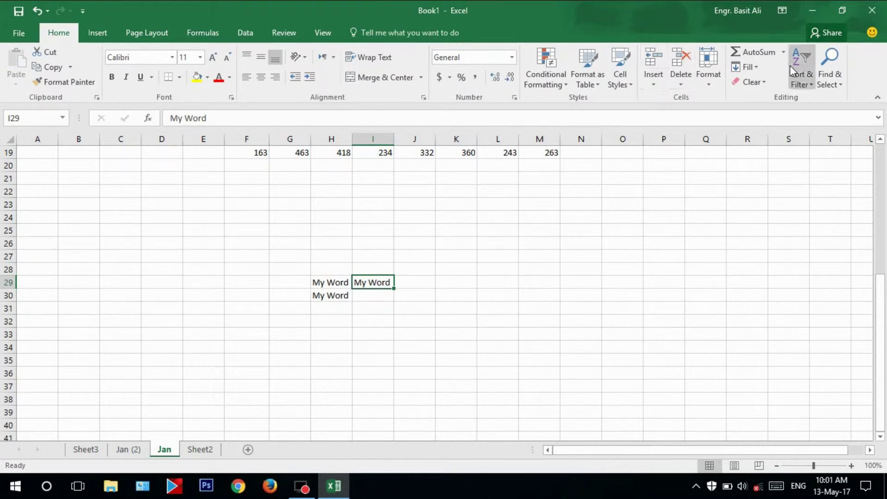
- Fill 'My Word' up into H28, then check the Fill list at J28 without filling
{"action": "left_click", "coordinate": [321, 269]}
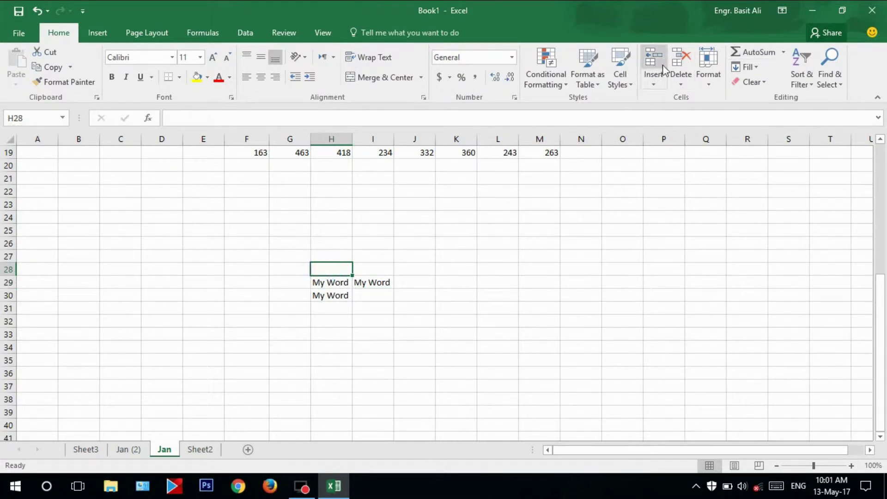
{"action": "left_click", "coordinate": [747, 67]}
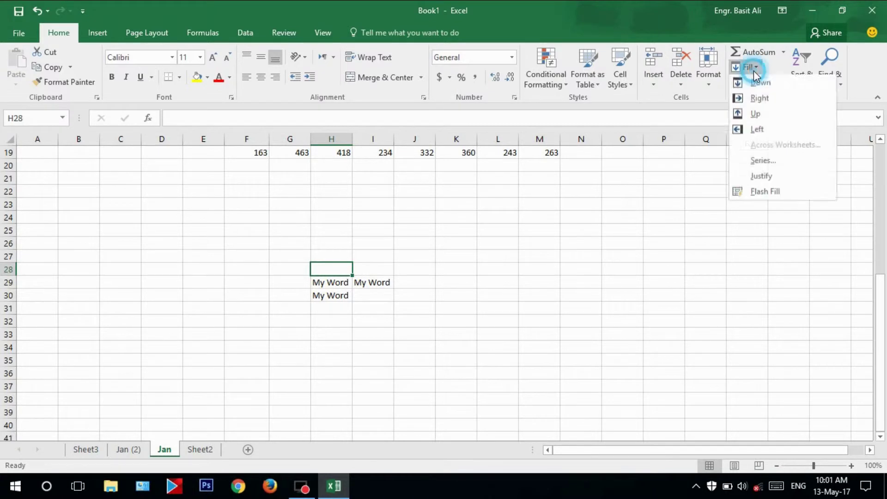
{"action": "left_click", "coordinate": [776, 114]}
{"action": "left_click", "coordinate": [422, 269]}
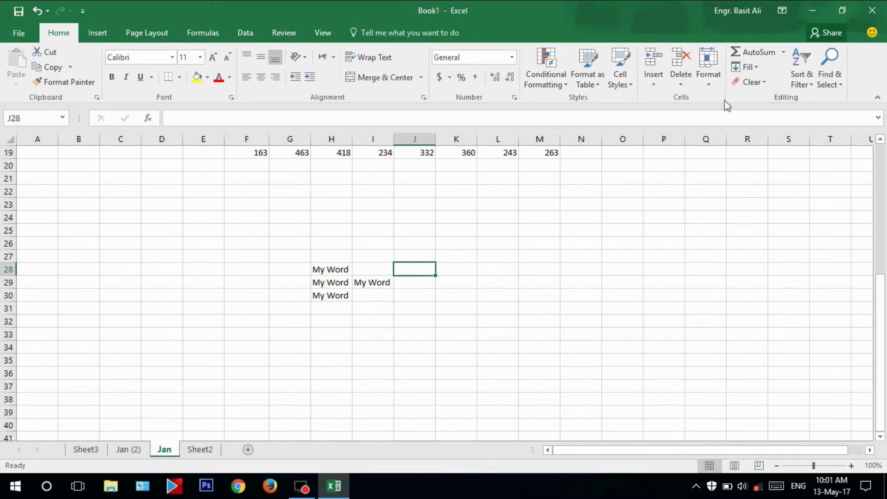
{"action": "left_click", "coordinate": [758, 69]}
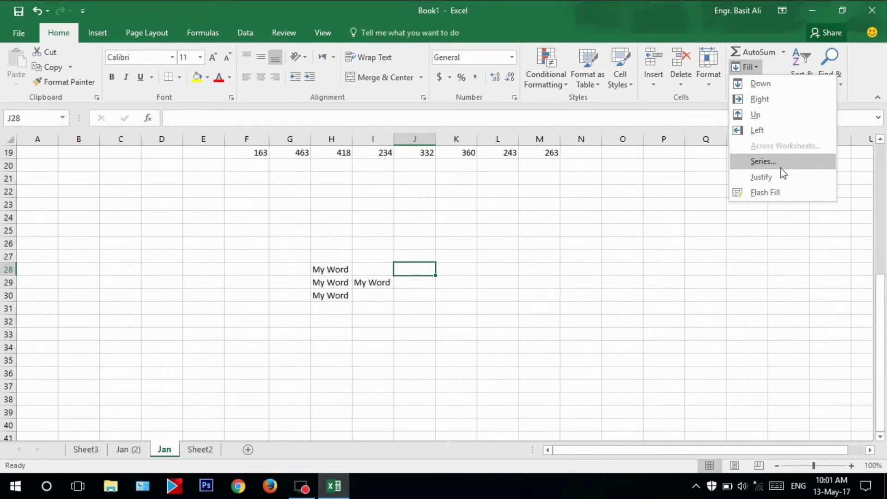
{"action": "left_click", "coordinate": [513, 323]}
- Enter 3 in G39 as the series start
{"action": "scroll", "coordinate": [288, 242], "scroll_direction": "down", "scroll_amount": 5}
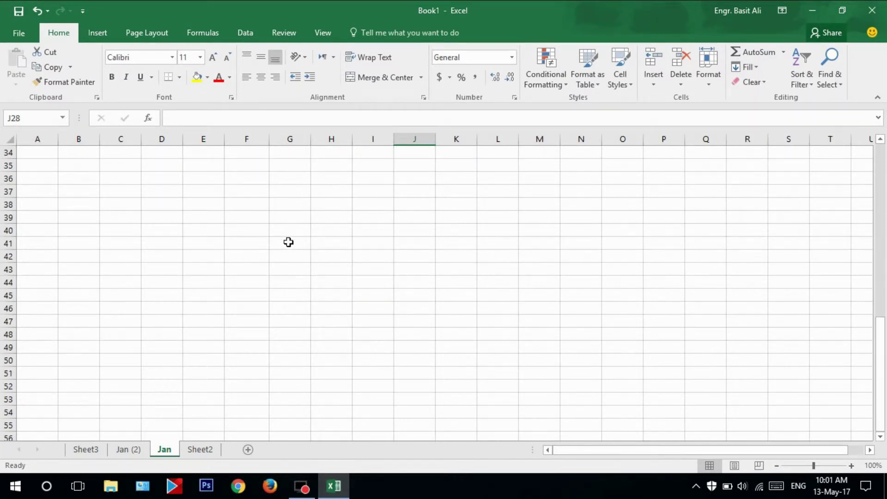
{"action": "left_click", "coordinate": [291, 217]}
{"action": "type", "text": "3"}
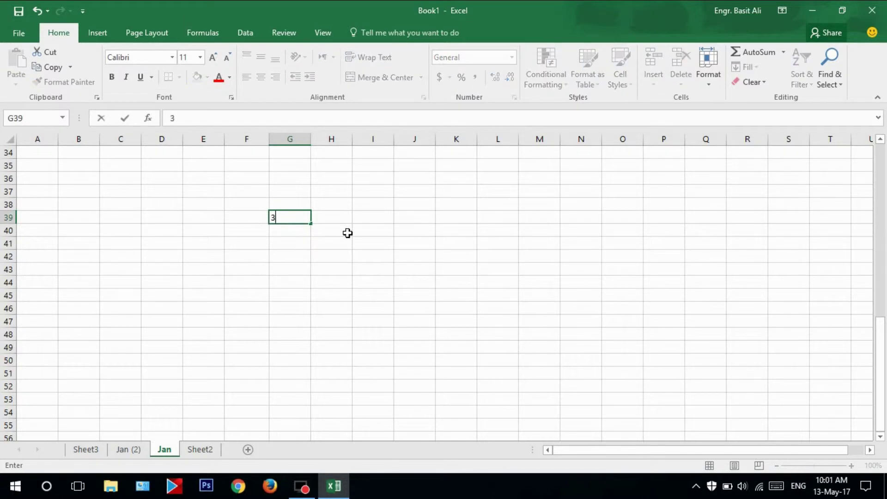
{"action": "key", "text": "Return"}
{"action": "left_click", "coordinate": [307, 216]}
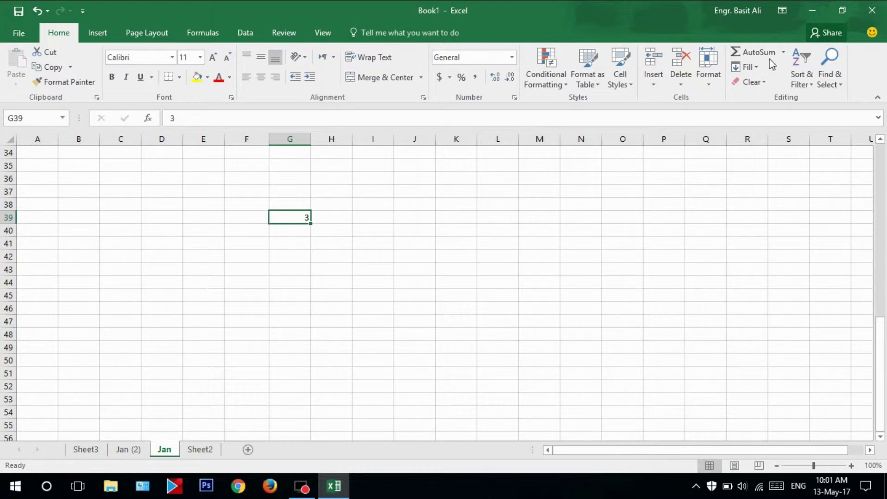
- Fill row 39 with a linear series, step 3, stop 99, and scroll to review it
{"action": "left_click", "coordinate": [758, 67]}
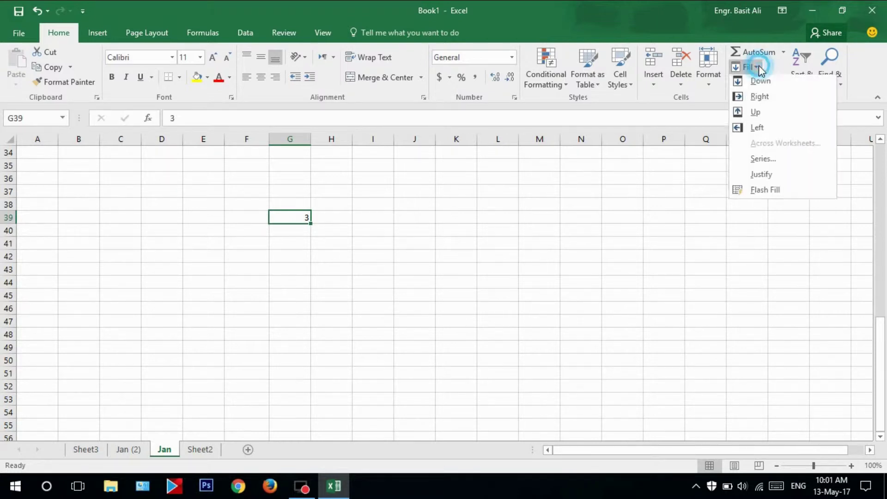
{"action": "left_click", "coordinate": [775, 162]}
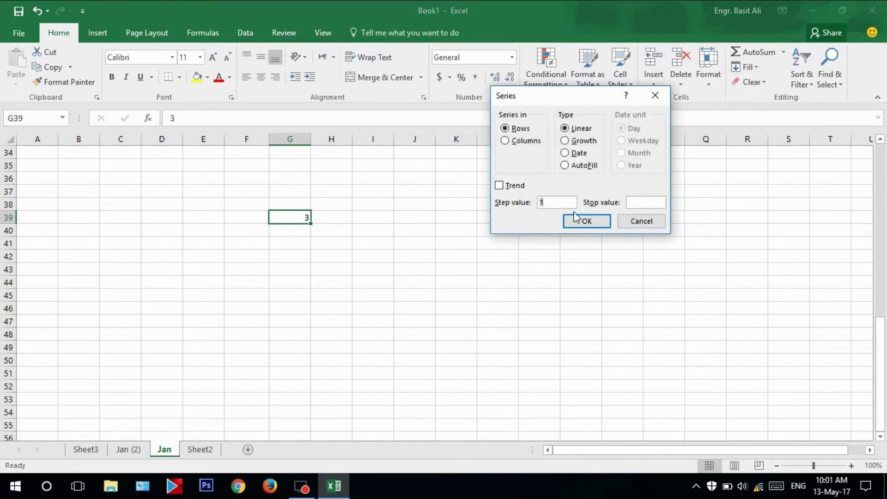
{"action": "double_click", "coordinate": [549, 202]}
{"action": "left_click", "coordinate": [647, 202]}
{"action": "key", "text": "Return"}
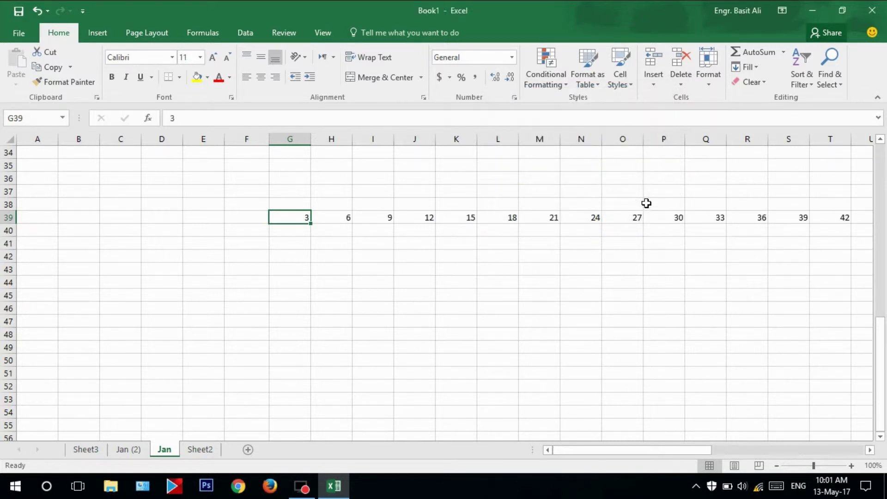
{"action": "left_click", "coordinate": [646, 446]}
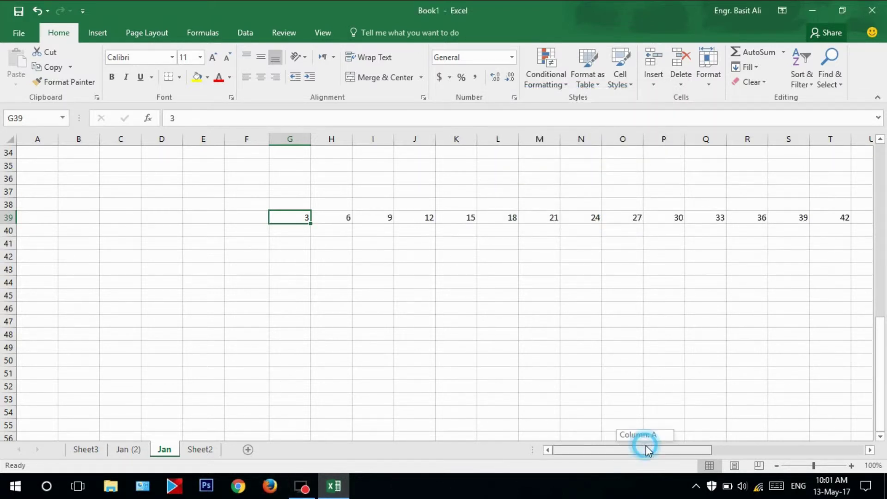
{"action": "left_click_drag", "start_coordinate": [645, 445], "coordinate": [834, 443]}
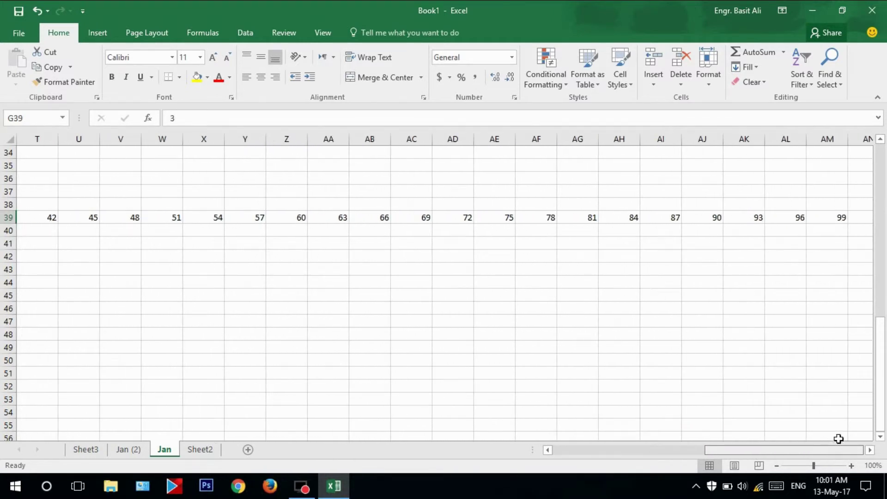
{"action": "left_click", "coordinate": [838, 215]}
{"action": "left_click", "coordinate": [807, 451]}
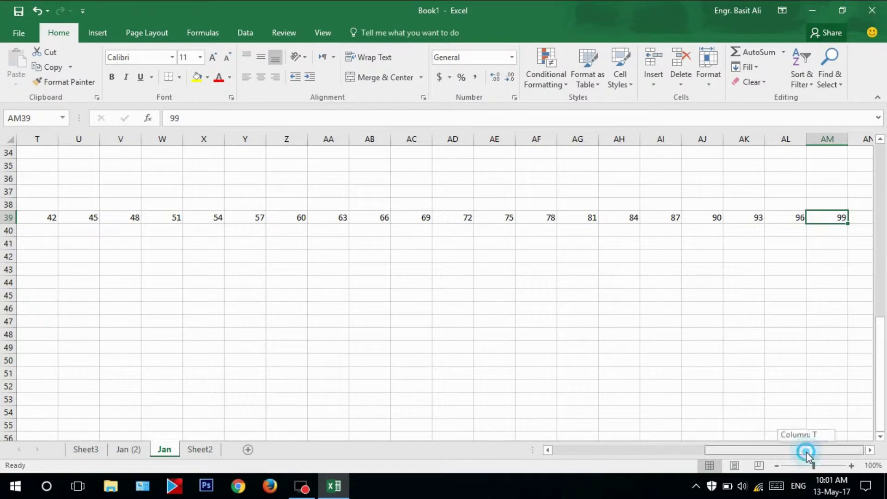
{"action": "left_click_drag", "start_coordinate": [807, 452], "coordinate": [653, 453]}
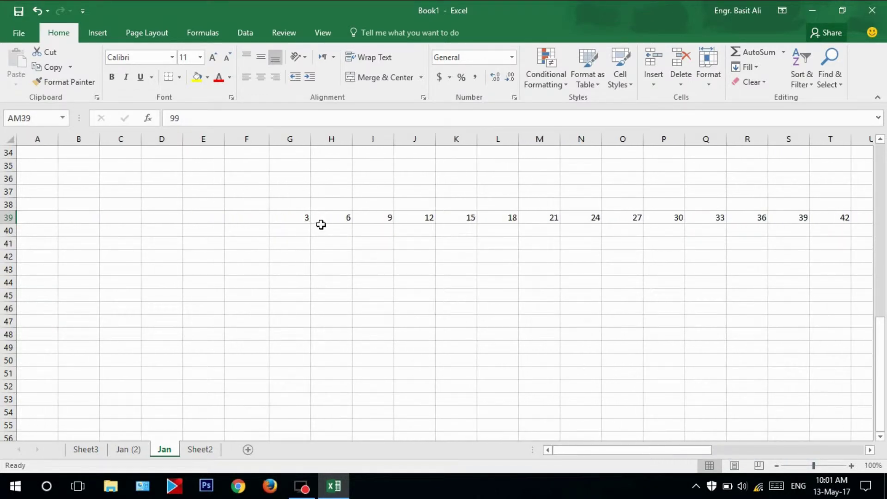
{"action": "key", "text": "ctrl+z"}
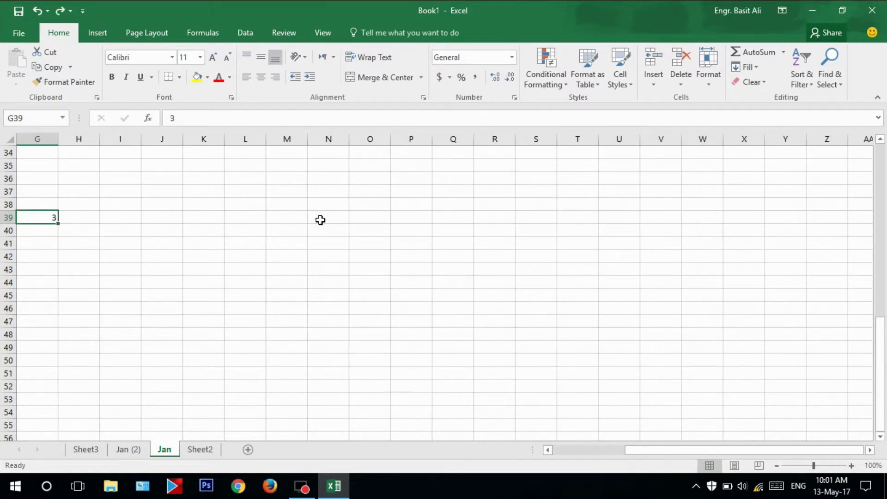
{"action": "left_click", "coordinate": [332, 309]}
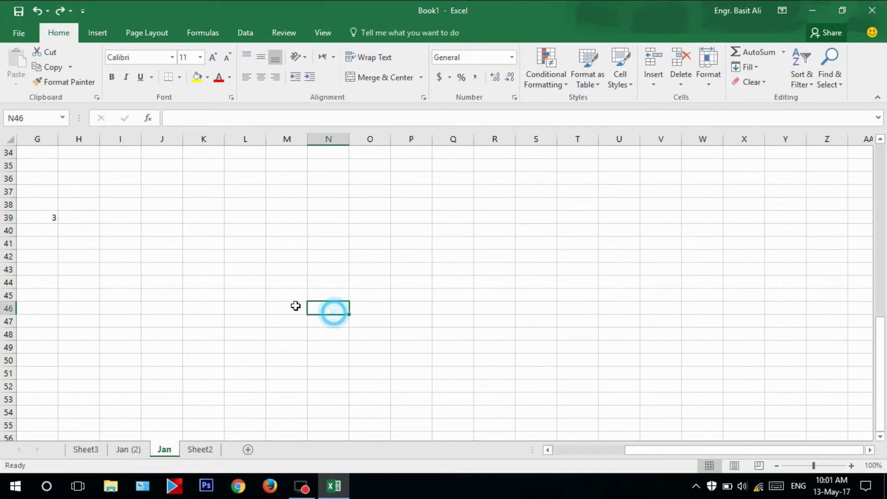
{"action": "left_click", "coordinate": [36, 218]}
{"action": "key", "text": "BackSpace"}
{"action": "left_click", "coordinate": [120, 224]}
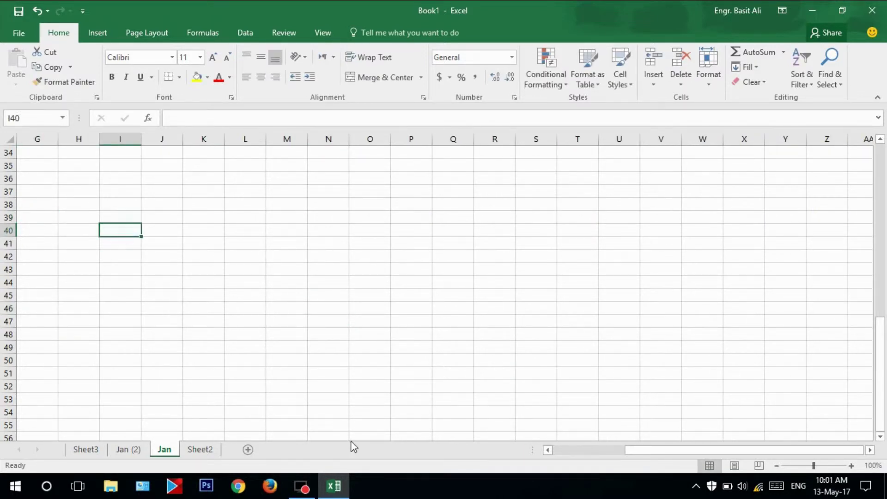
{"action": "left_click_drag", "start_coordinate": [731, 450], "coordinate": [639, 453]}
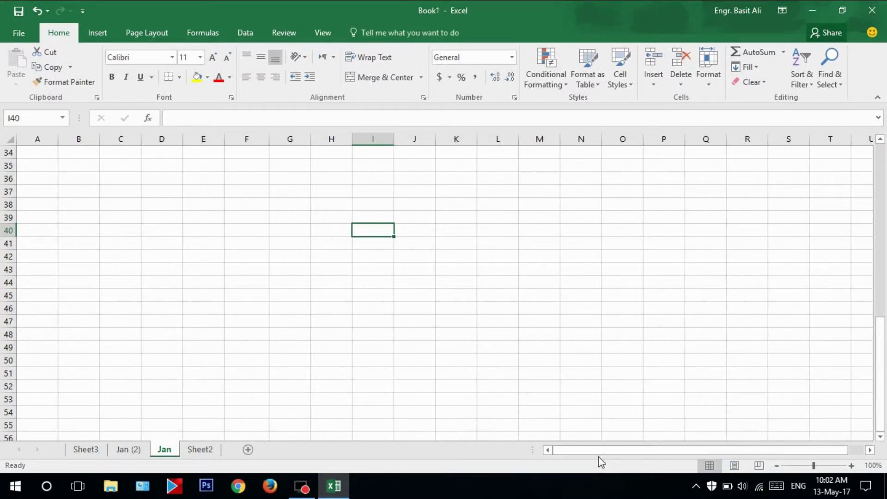
{"action": "left_click", "coordinate": [755, 69]}
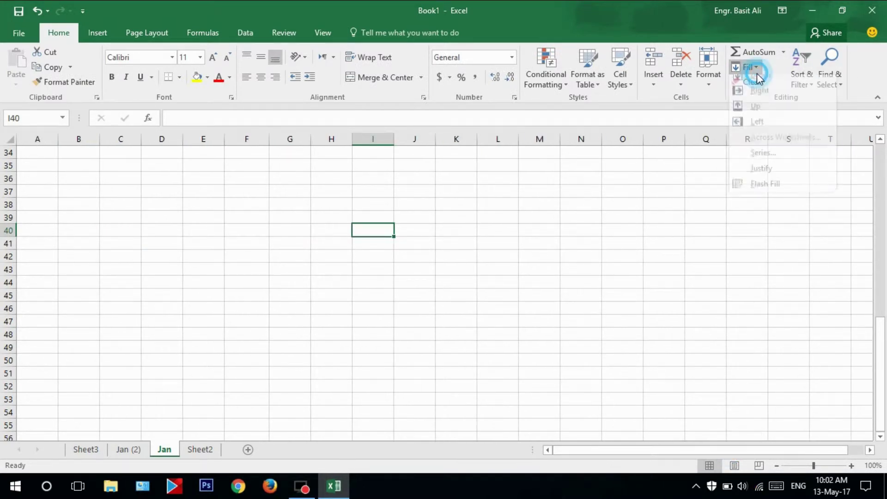
{"action": "left_click", "coordinate": [827, 177]}
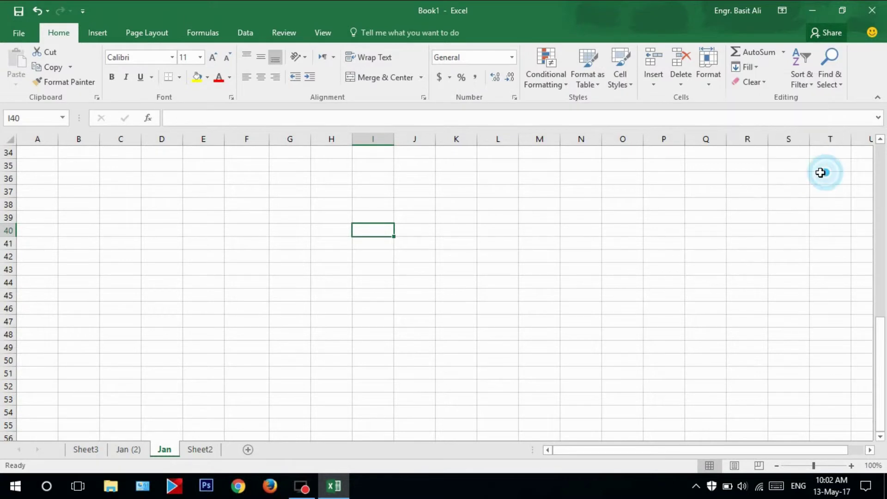
{"action": "scroll", "coordinate": [362, 287], "scroll_direction": "up", "scroll_amount": 3}
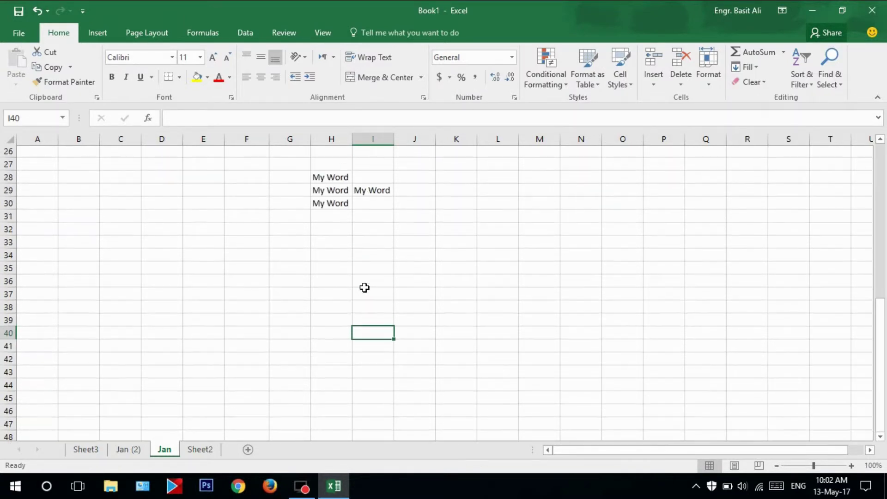
{"action": "scroll", "coordinate": [364, 286], "scroll_direction": "up", "scroll_amount": 1}
{"action": "scroll", "coordinate": [367, 287], "scroll_direction": "down", "scroll_amount": 2}
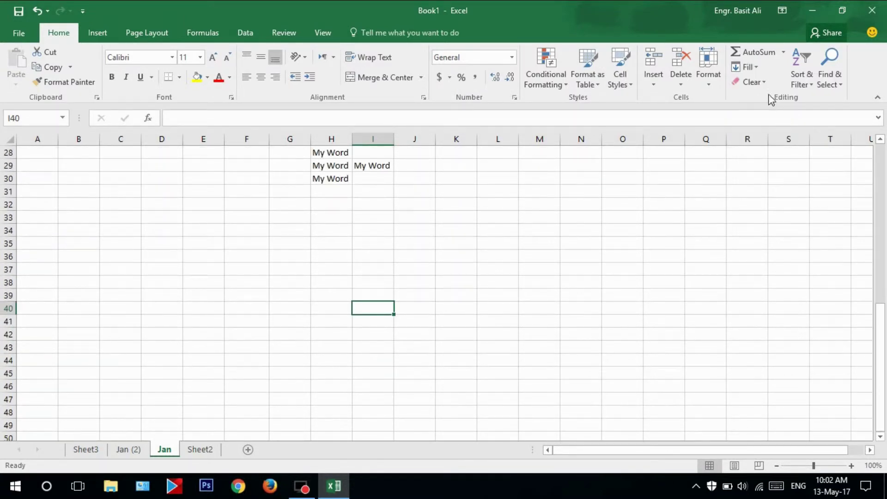
{"action": "left_click", "coordinate": [758, 67]}
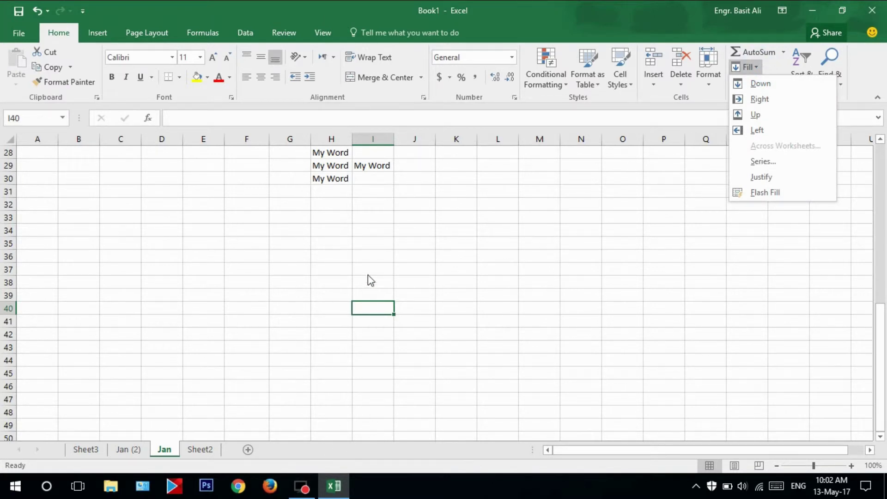
{"action": "left_click", "coordinate": [434, 241]}
{"action": "scroll", "coordinate": [434, 241], "scroll_direction": "up", "scroll_amount": 5}
{"action": "scroll", "coordinate": [430, 237], "scroll_direction": "up", "scroll_amount": 4}
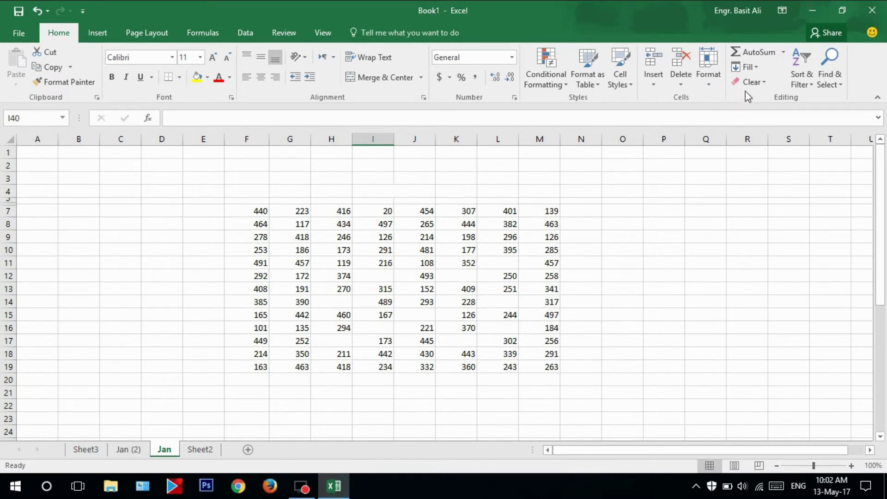
- Select the Jan sheet's number table F7:M19 with the Fill options list at hand
{"action": "left_click", "coordinate": [747, 67]}
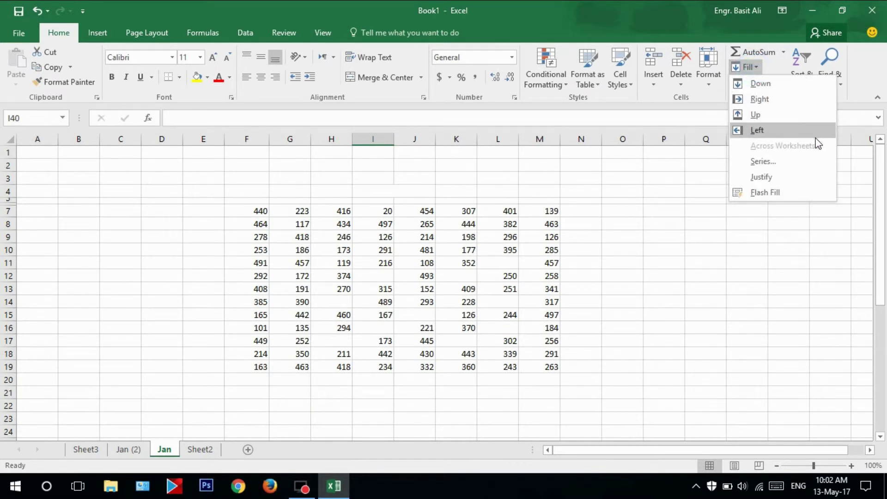
{"action": "left_click", "coordinate": [246, 209]}
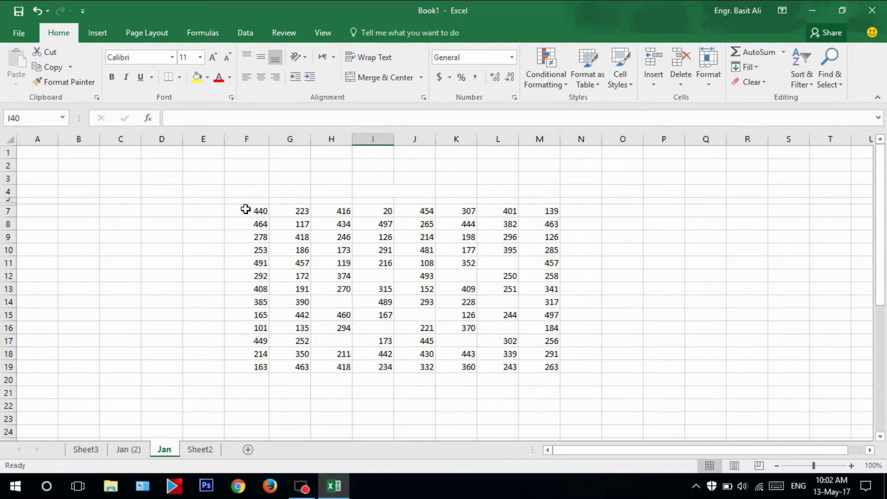
{"action": "mouse_move", "coordinate": [245, 209]}
{"action": "left_mouse_down"}
{"action": "mouse_move", "coordinate": [405, 222]}
{"action": "mouse_move", "coordinate": [578, 267]}
{"action": "mouse_move", "coordinate": [589, 342]}
{"action": "left_mouse_up"}
{"action": "left_click", "coordinate": [668, 246]}
{"action": "left_click", "coordinate": [749, 67]}
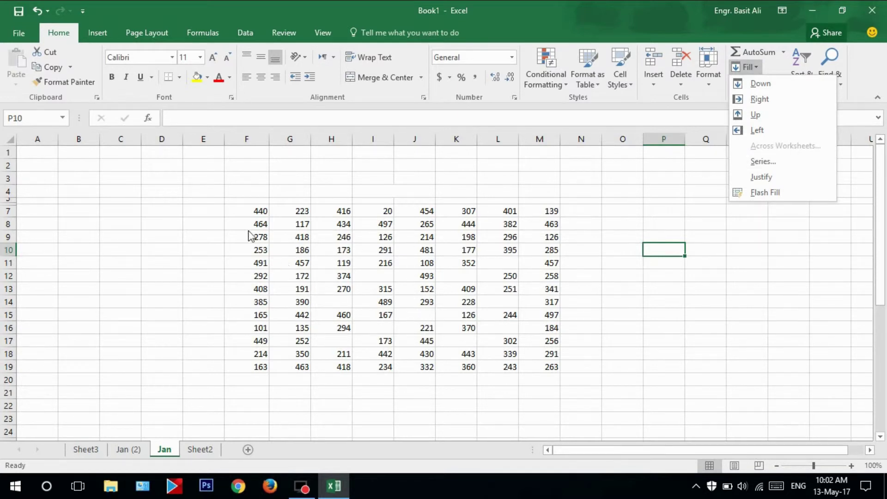
{"action": "left_click", "coordinate": [248, 210]}
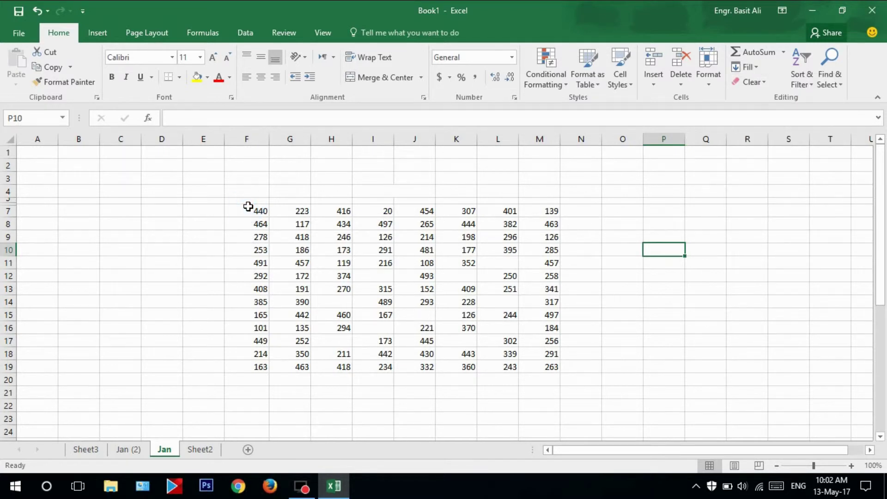
{"action": "mouse_move", "coordinate": [248, 207]}
{"action": "left_mouse_down"}
{"action": "mouse_move", "coordinate": [529, 331]}
{"action": "mouse_move", "coordinate": [533, 362]}
{"action": "left_mouse_up"}
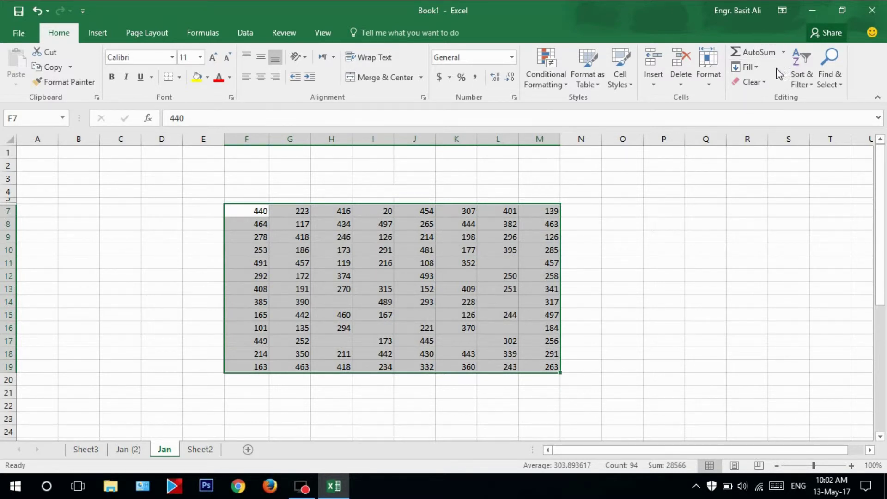
{"action": "left_click", "coordinate": [745, 67]}
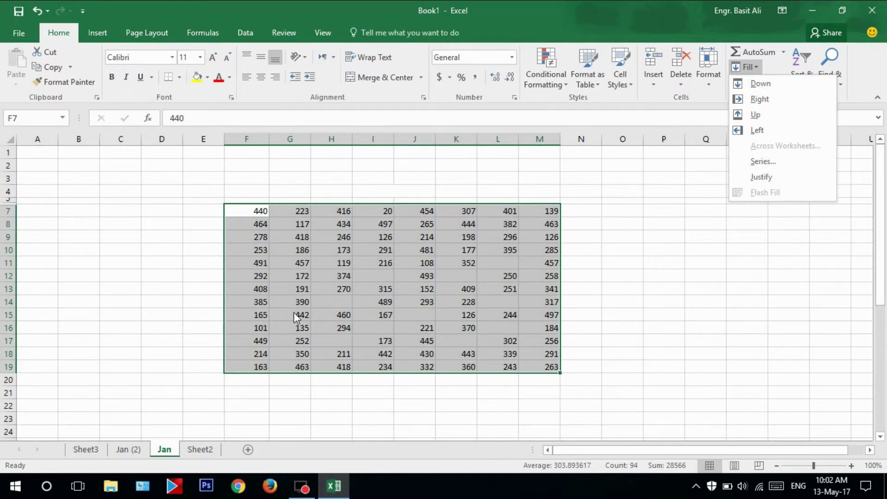
- Permanently delete the Jan (2) sheet, then group Sheet2 with Sheet3 and Jan
{"action": "right_click", "coordinate": [131, 449]}
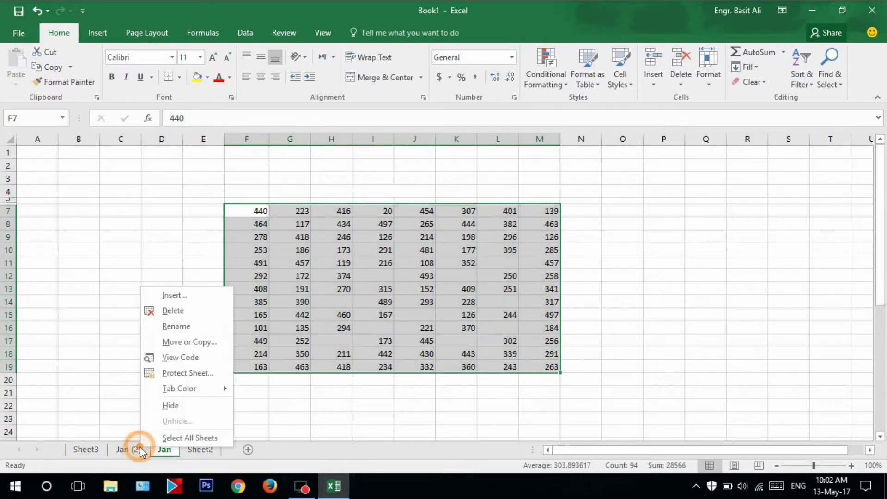
{"action": "left_click", "coordinate": [205, 312]}
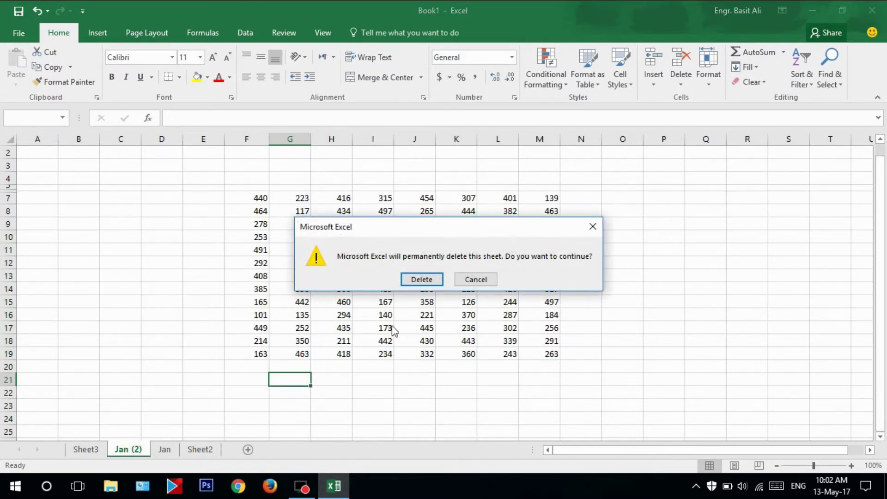
{"action": "left_click", "coordinate": [421, 279]}
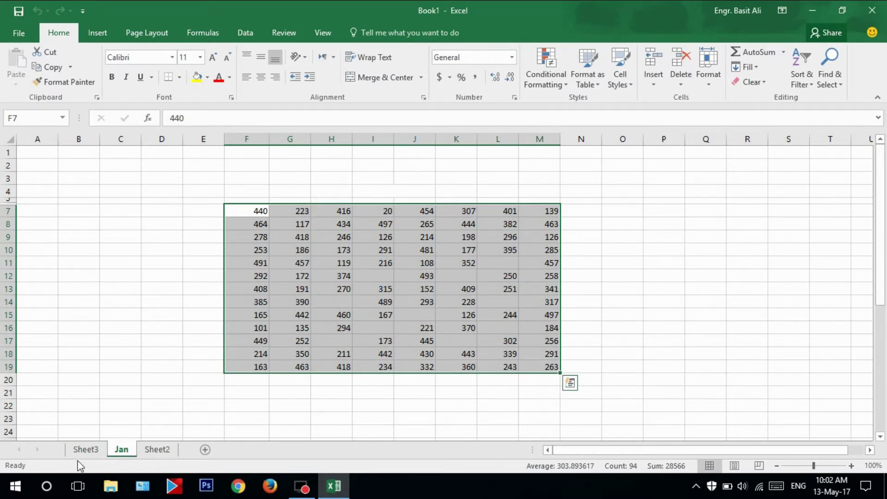
{"action": "left_click", "coordinate": [156, 450], "text": "ctrl"}
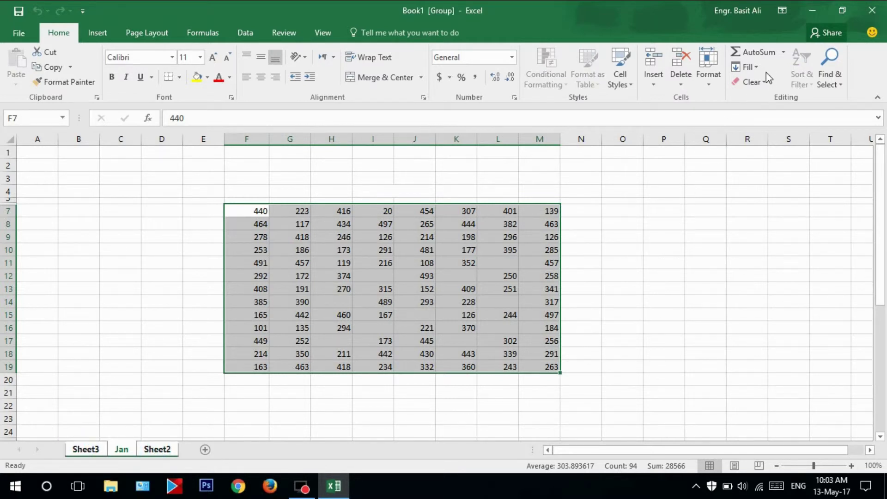
{"action": "left_click", "coordinate": [754, 68]}
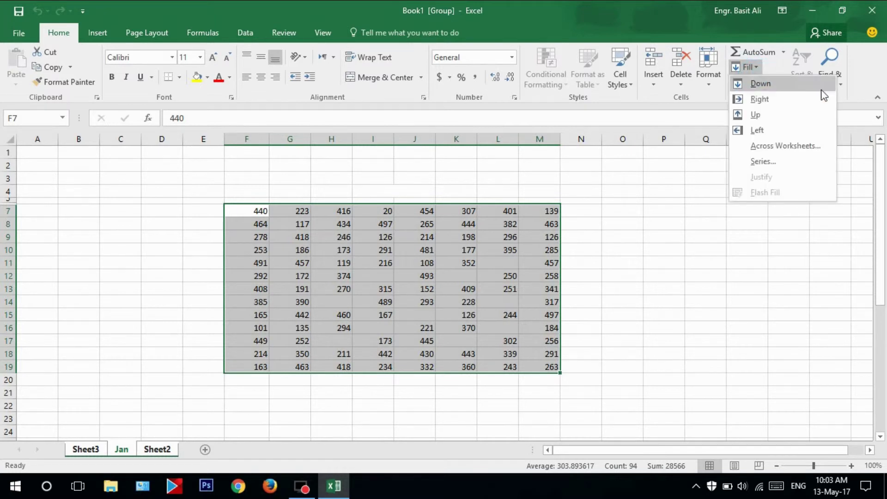
- Fill the Jan number table across the grouped worksheets, keeping All contents and formats
{"action": "left_click", "coordinate": [821, 151]}
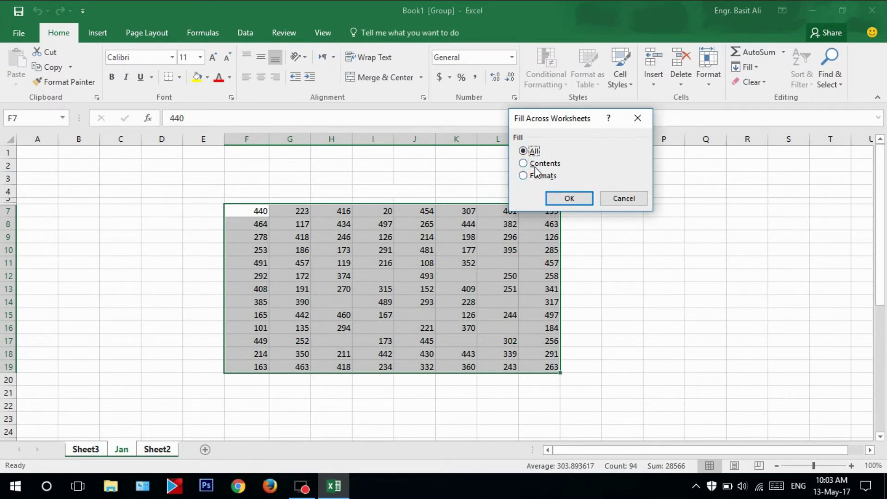
{"action": "left_click", "coordinate": [569, 199]}
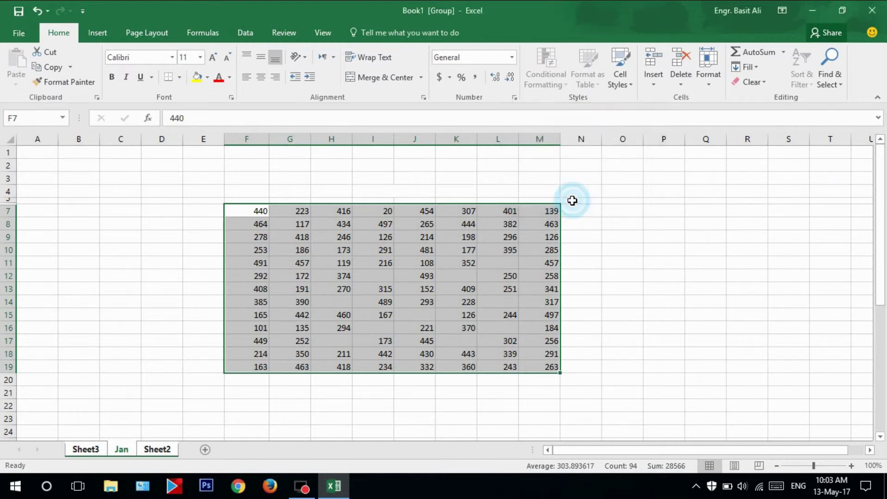
{"action": "left_click", "coordinate": [157, 363]}
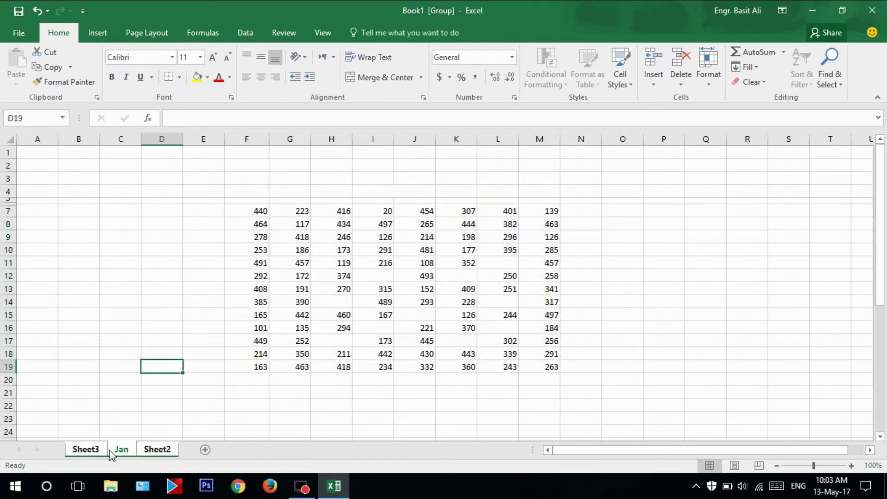
- Check the copied table on Sheet3 and Sheet2, then return to the Jan sheet
{"action": "left_click", "coordinate": [83, 451]}
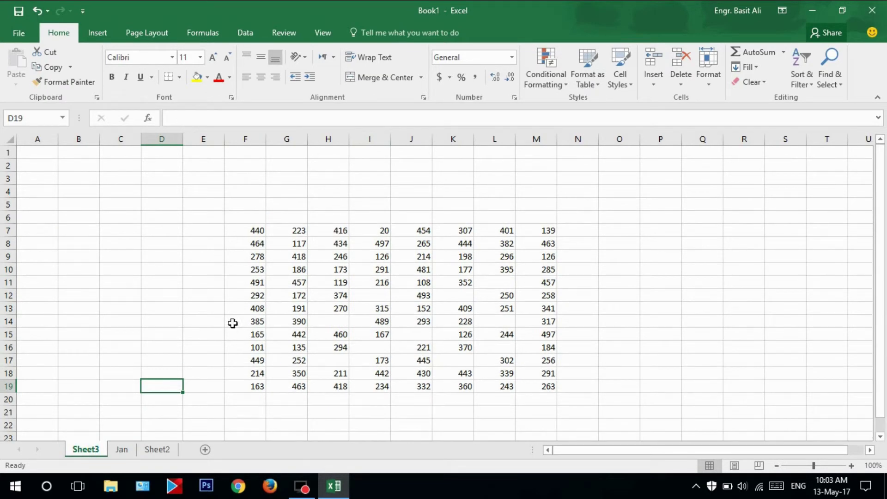
{"action": "left_click", "coordinate": [149, 452]}
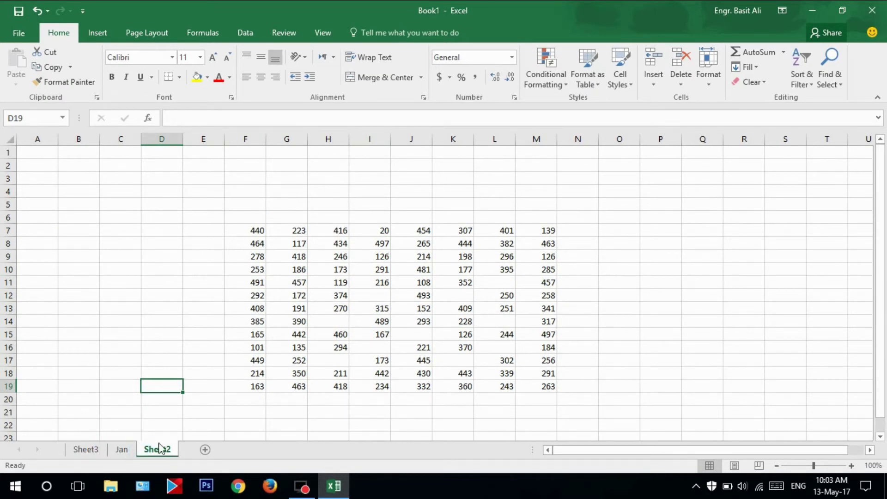
{"action": "left_click", "coordinate": [121, 455]}
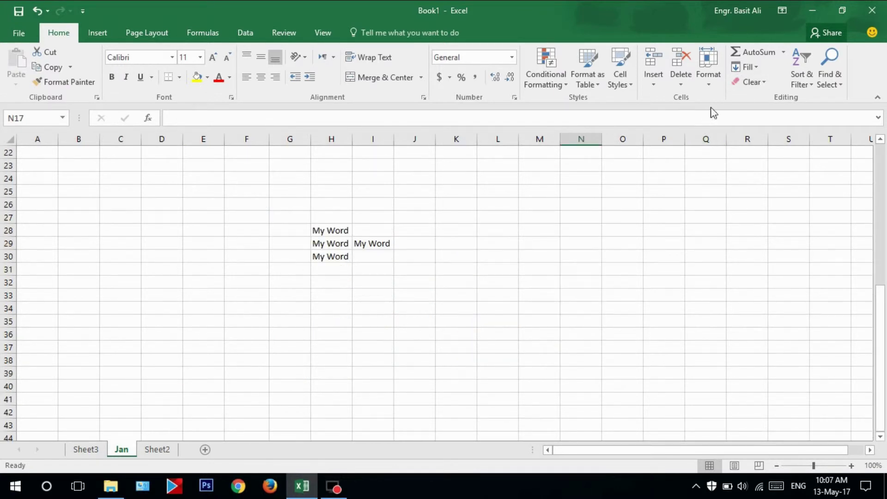
- Enter the text 'My World PK' in cell K32
{"action": "left_click", "coordinate": [752, 67]}
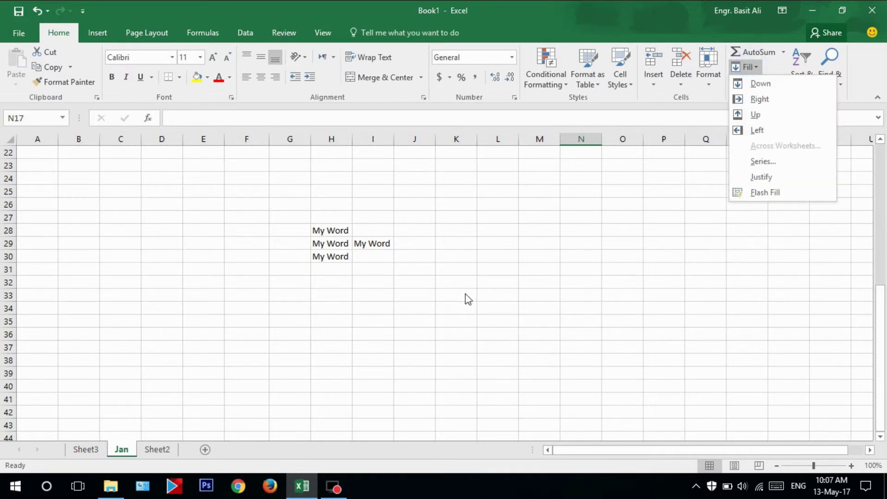
{"action": "left_click", "coordinate": [472, 283]}
{"action": "left_click", "coordinate": [470, 281]}
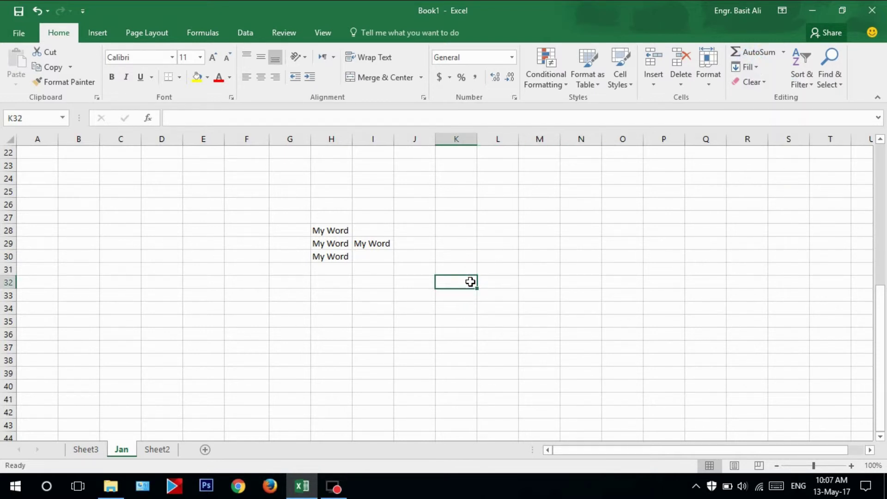
{"action": "type", "text": "My World PK"}
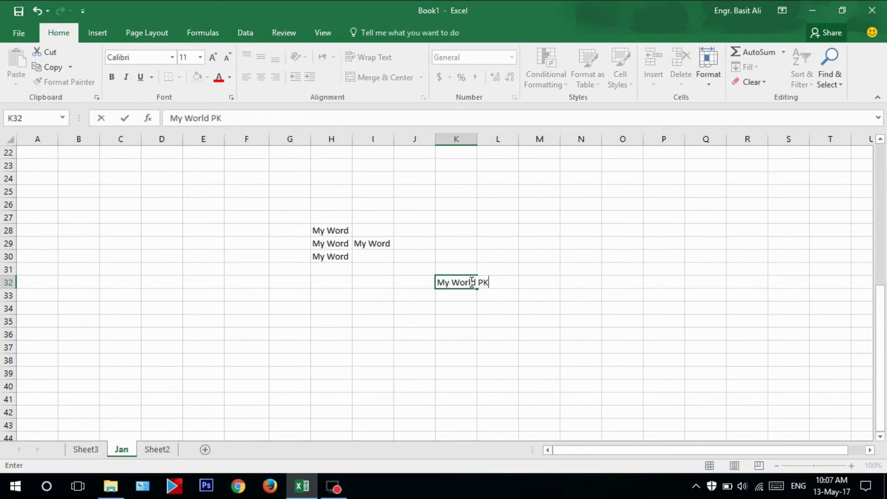
{"action": "key", "text": "Return"}
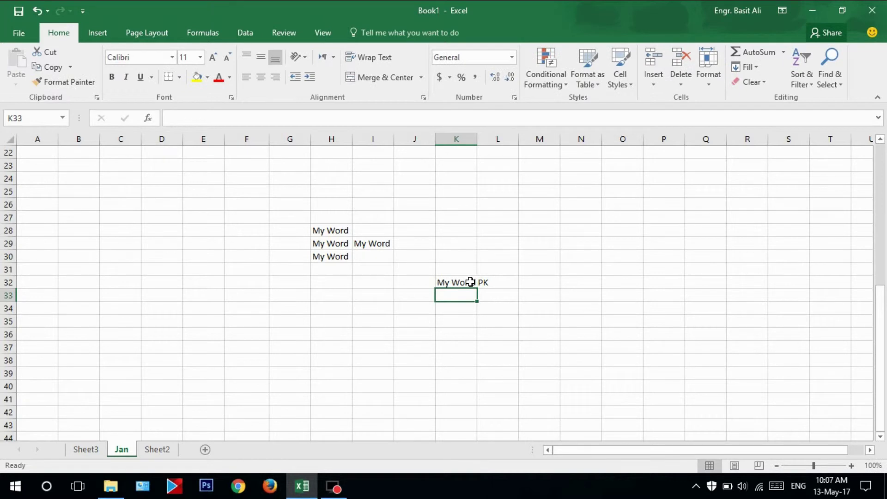
- Justify K32 so 'My World' stays in K32 and 'PK' moves to K33
{"action": "left_click", "coordinate": [470, 281]}
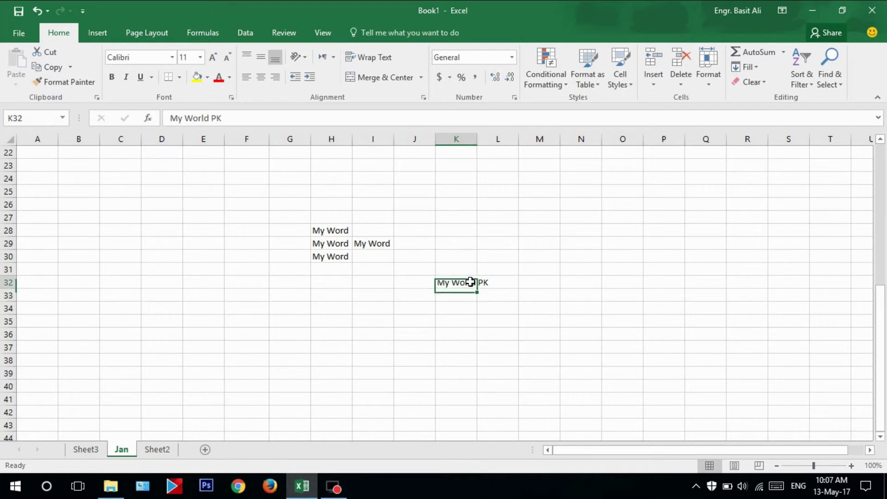
{"action": "left_click", "coordinate": [755, 68]}
{"action": "left_click", "coordinate": [785, 182]}
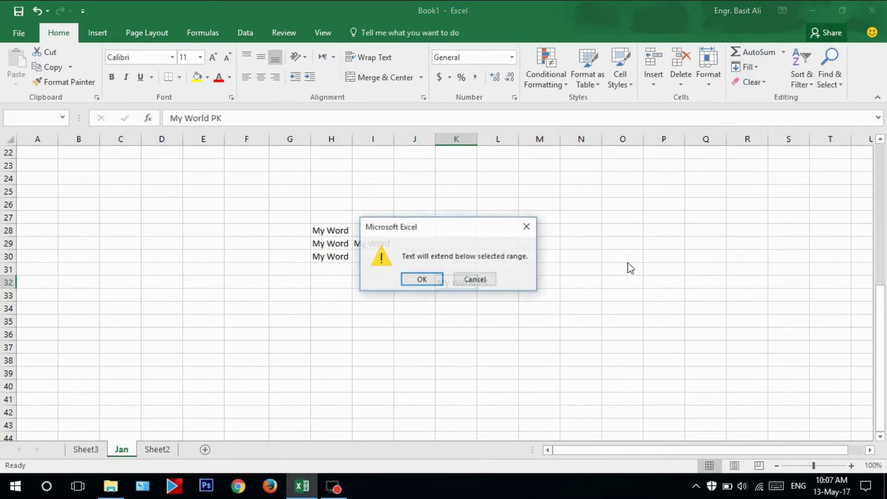
{"action": "left_click", "coordinate": [439, 279]}
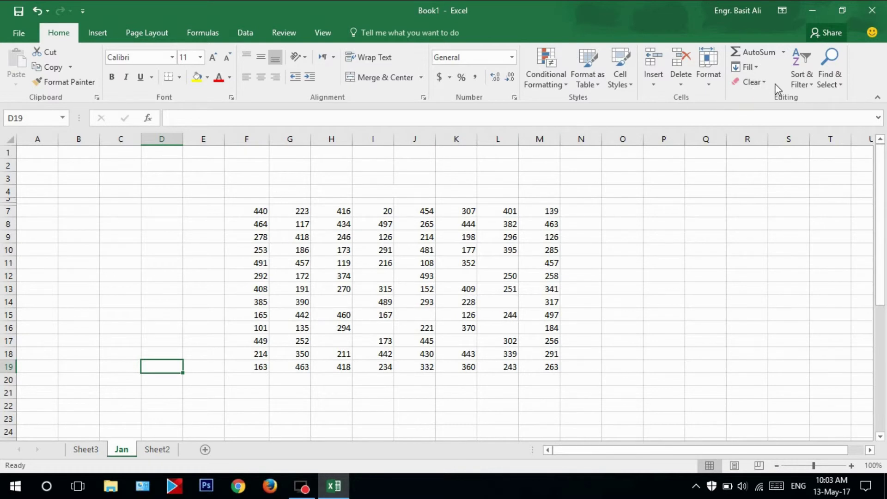
- Clear all contents and formatting from the block H8:J11
{"action": "left_click", "coordinate": [764, 84]}
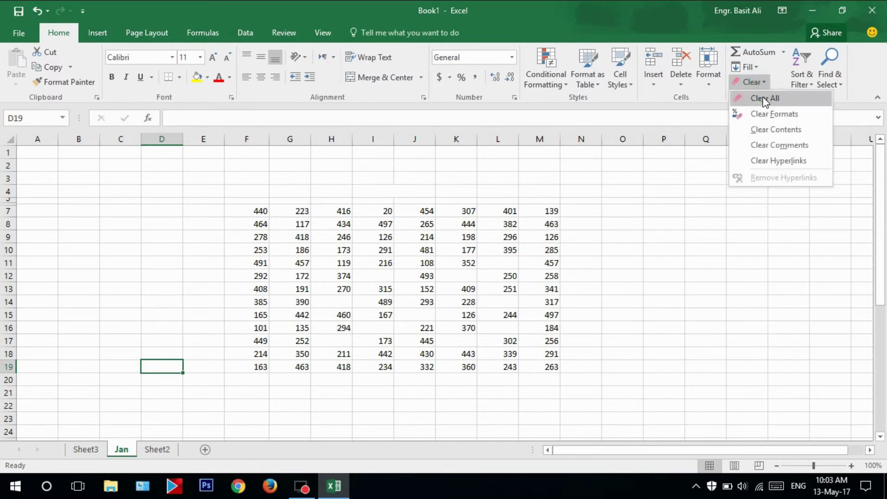
{"action": "left_click", "coordinate": [763, 98]}
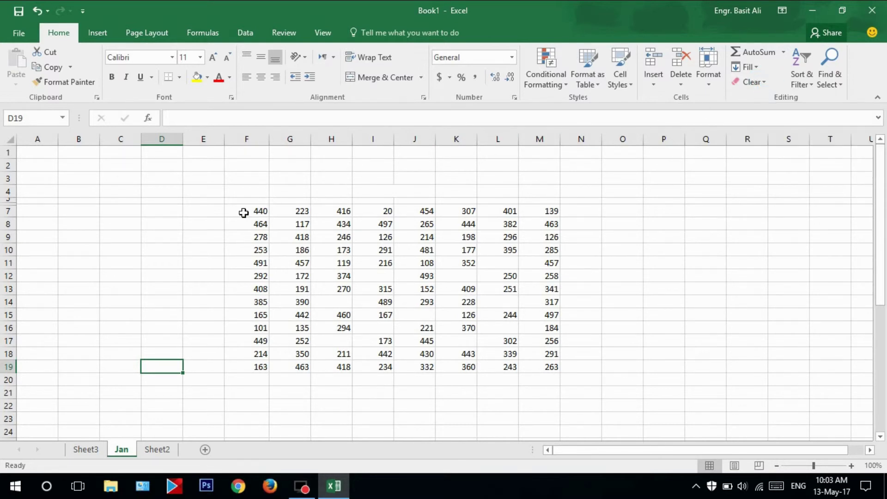
{"action": "left_click_drag", "start_coordinate": [244, 212], "coordinate": [539, 341]}
{"action": "left_click_drag", "start_coordinate": [455, 276], "coordinate": [445, 268]}
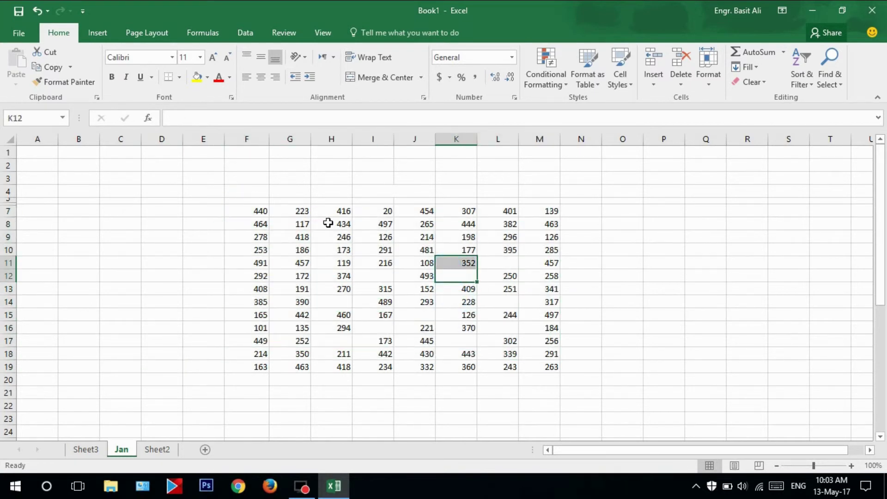
{"action": "left_click_drag", "start_coordinate": [328, 224], "coordinate": [407, 264]}
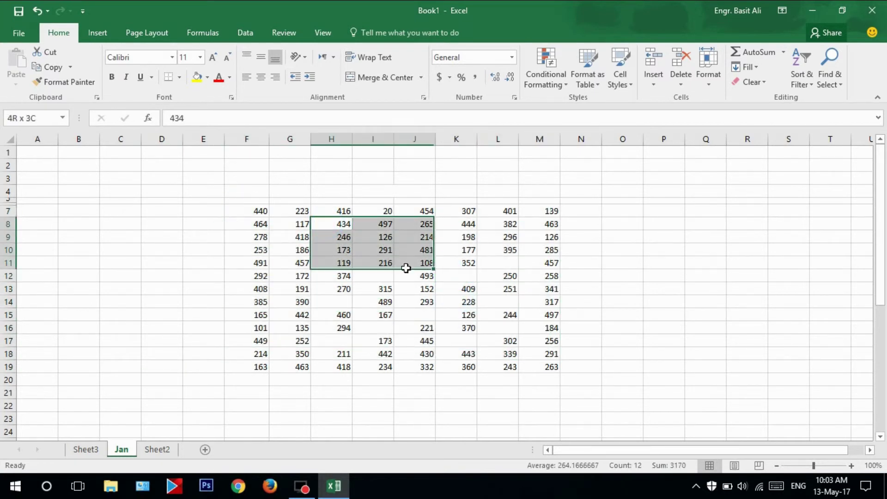
{"action": "left_click", "coordinate": [766, 83]}
{"action": "left_click", "coordinate": [764, 98]}
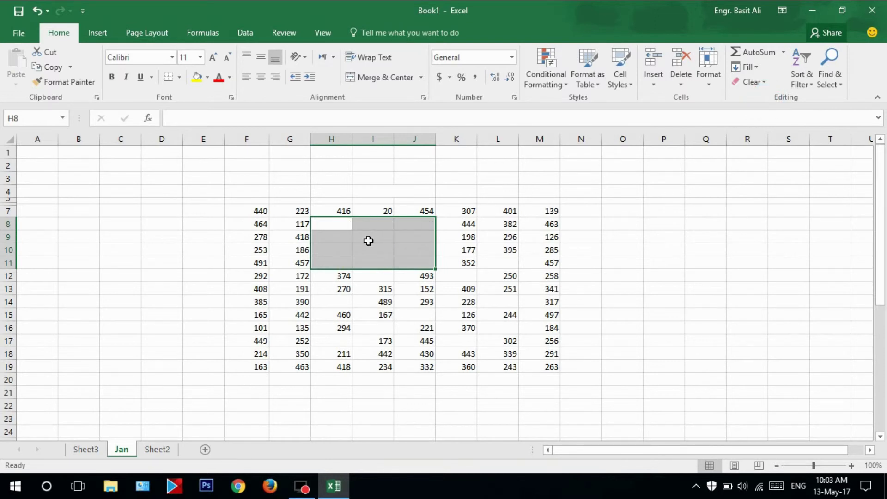
- Undo the clearing so the H8:J11 values return
{"action": "right_click", "coordinate": [369, 240]}
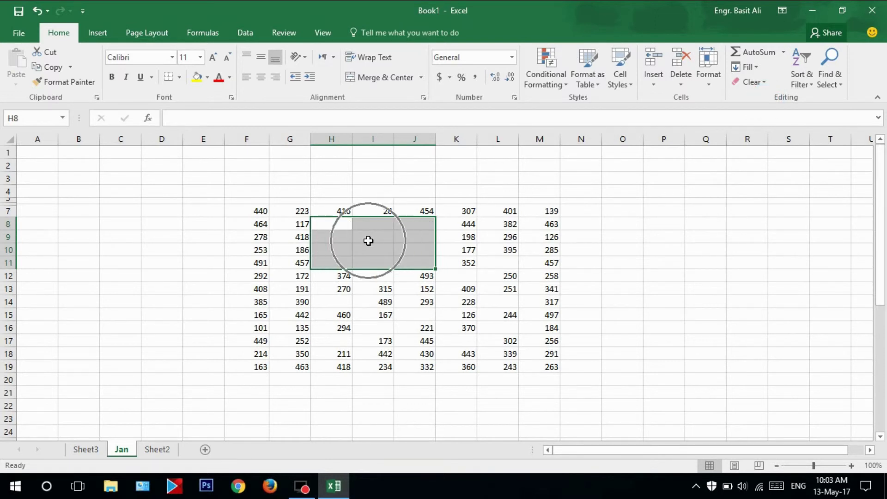
{"action": "key", "text": "ctrl+z"}
{"action": "left_click", "coordinate": [485, 237]}
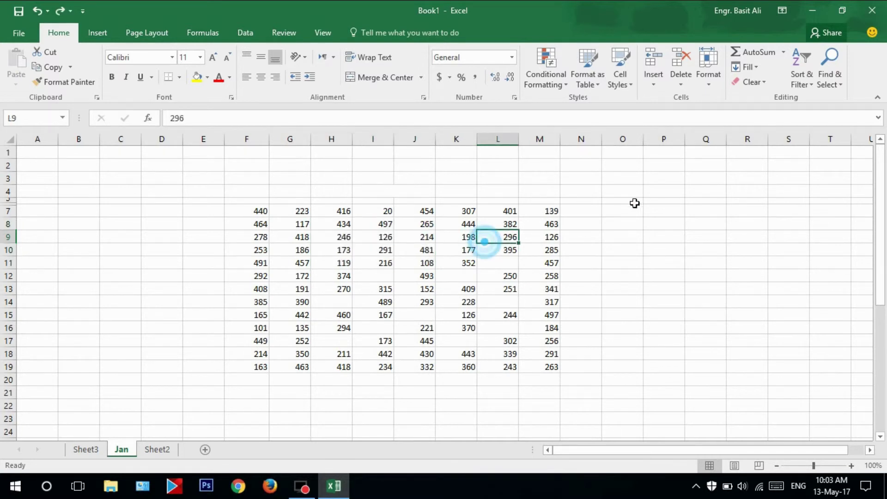
- Format G8:I13 as bold red Academy Engraved LET
{"action": "left_click", "coordinate": [764, 78]}
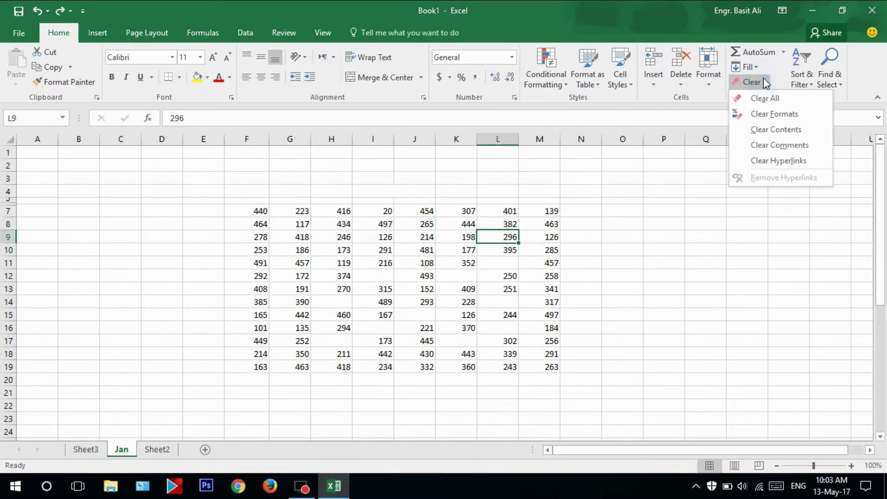
{"action": "left_click", "coordinate": [278, 212]}
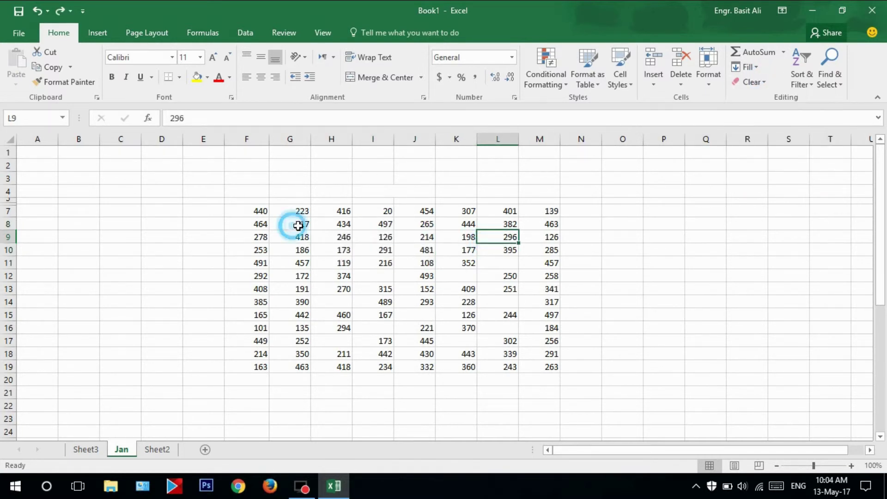
{"action": "left_click_drag", "start_coordinate": [297, 224], "coordinate": [376, 289]}
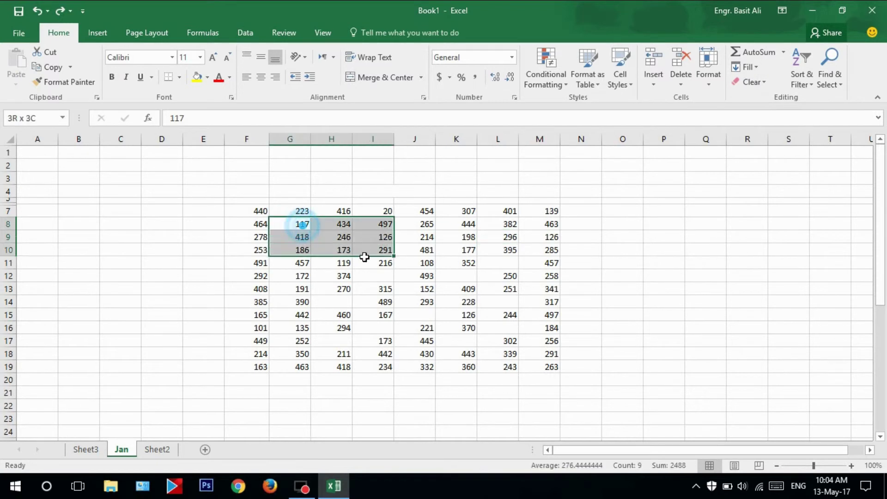
{"action": "left_click", "coordinate": [172, 57]}
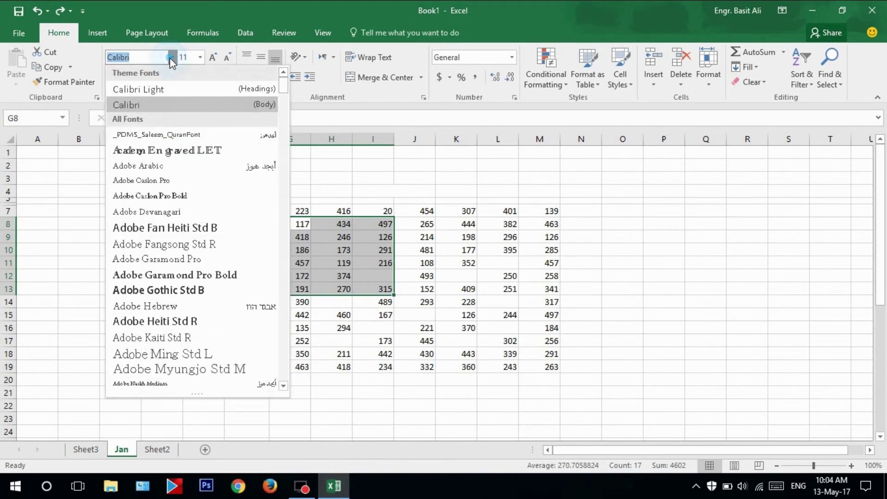
{"action": "left_click", "coordinate": [148, 154]}
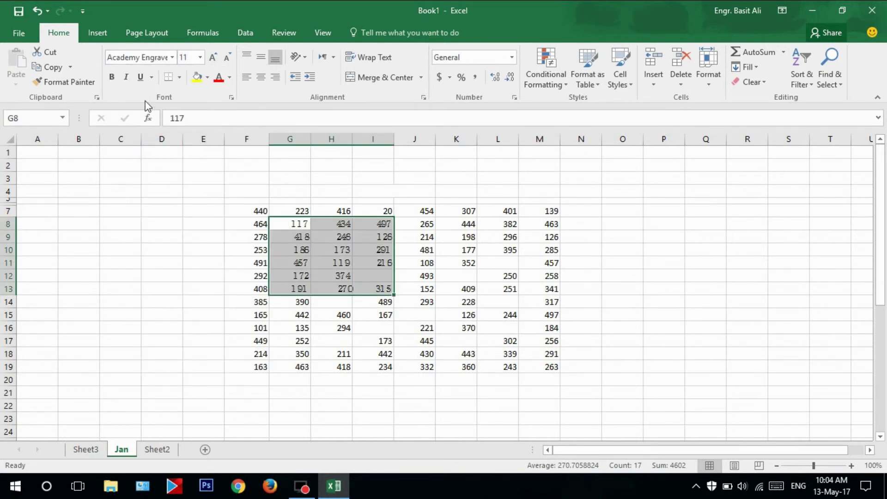
{"action": "left_click", "coordinate": [113, 78]}
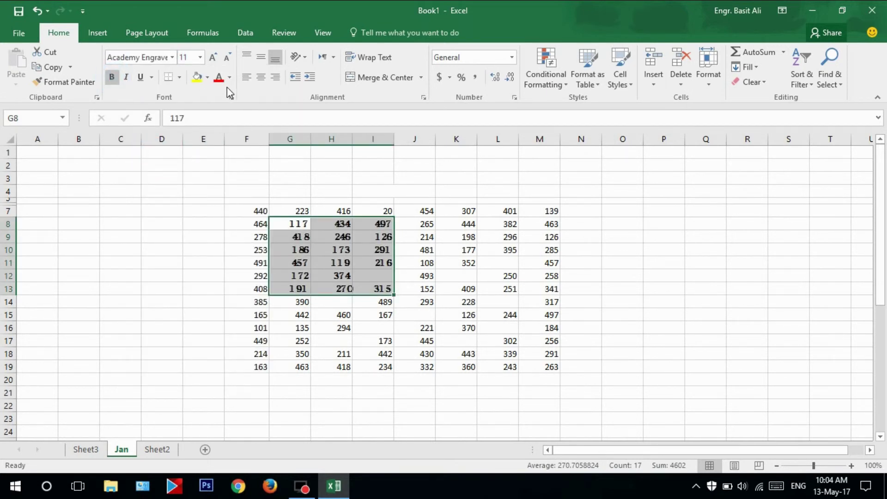
{"action": "left_click", "coordinate": [218, 77]}
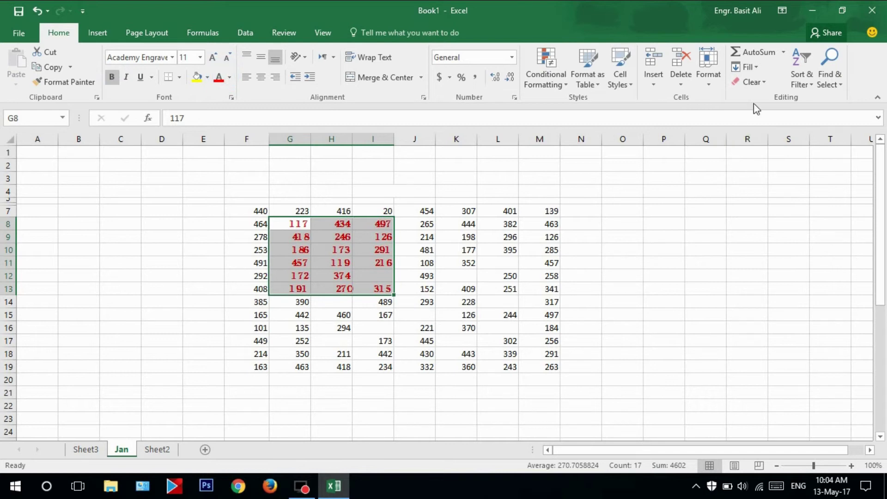
- Apply Clear Formats to G8:I13 so the numbers look plain again
{"action": "left_click", "coordinate": [450, 300]}
{"action": "mouse_move", "coordinate": [289, 224]}
{"action": "left_mouse_down"}
{"action": "mouse_move", "coordinate": [376, 270]}
{"action": "mouse_move", "coordinate": [388, 291]}
{"action": "left_mouse_up"}
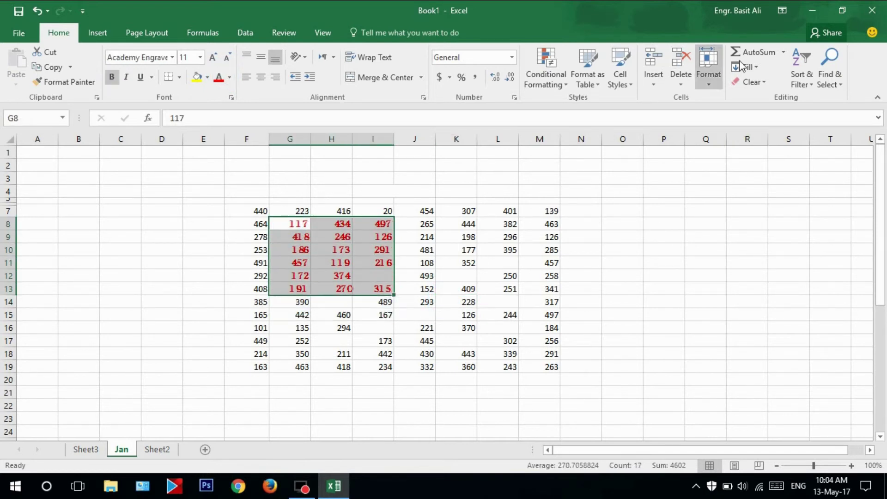
{"action": "left_click", "coordinate": [767, 83]}
{"action": "left_click", "coordinate": [767, 106]}
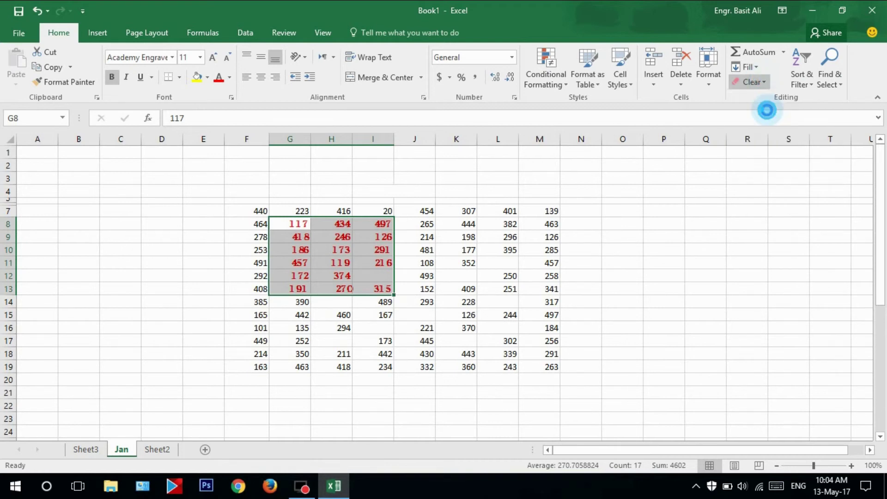
{"action": "left_click", "coordinate": [302, 288]}
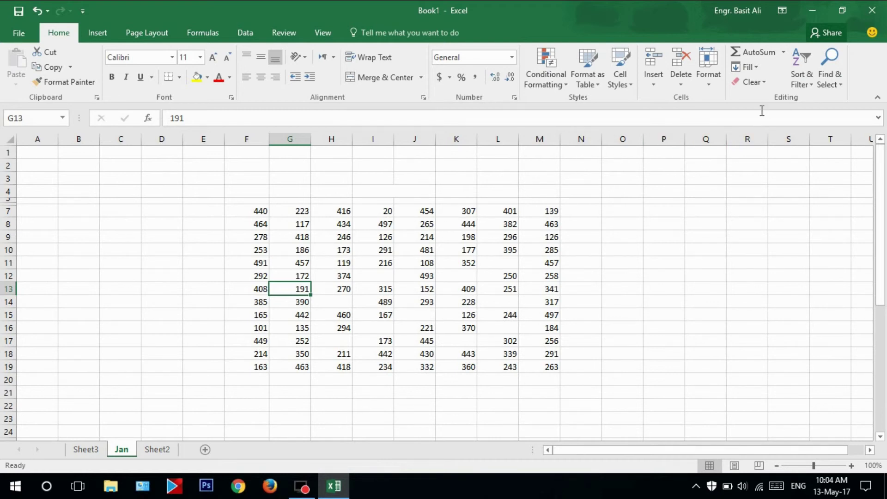
{"action": "left_click", "coordinate": [751, 82]}
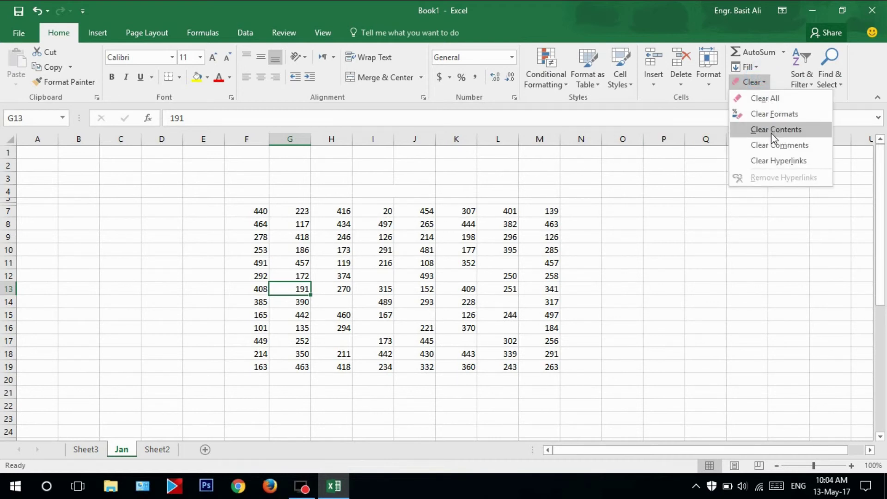
- Erase only the values in H8:K10 with Clear Contents, then undo to restore them
{"action": "left_click", "coordinate": [325, 224]}
{"action": "left_click_drag", "start_coordinate": [331, 224], "coordinate": [467, 248]}
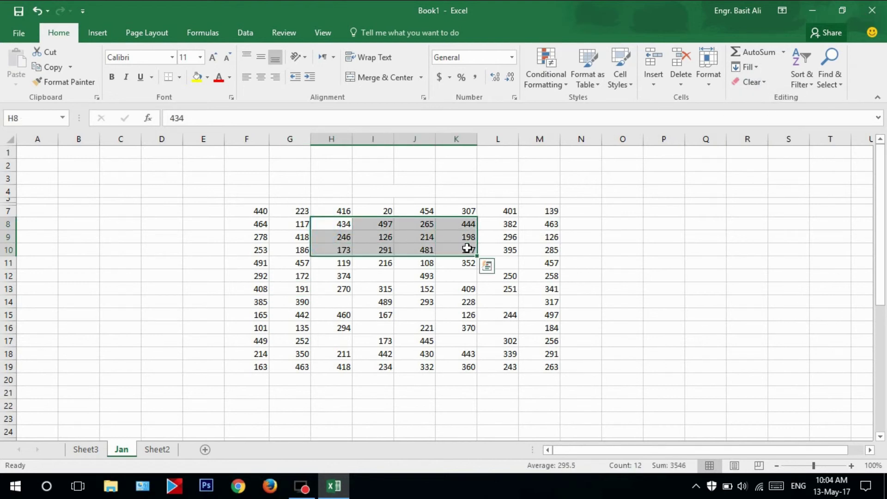
{"action": "left_click", "coordinate": [751, 81]}
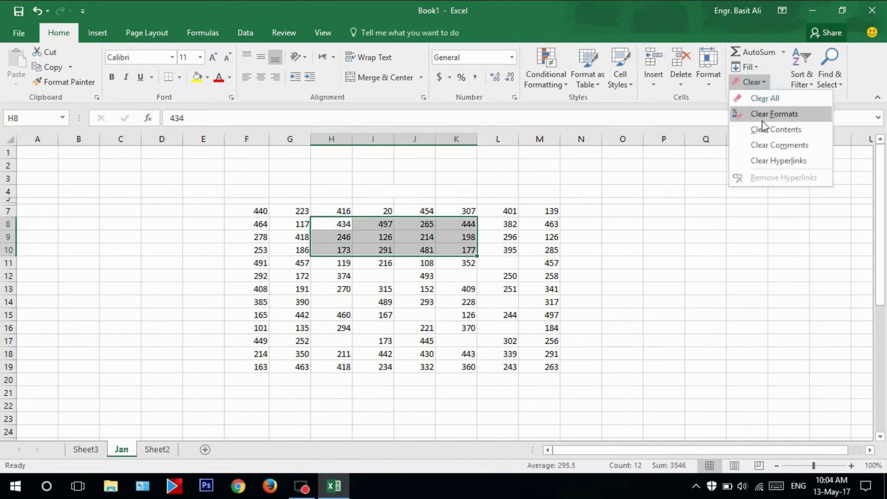
{"action": "left_click", "coordinate": [762, 131]}
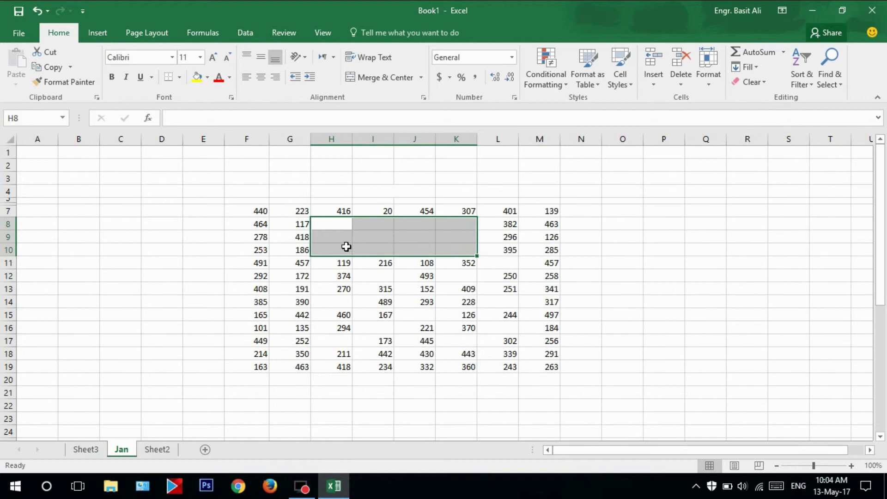
{"action": "key", "text": "ctrl+z"}
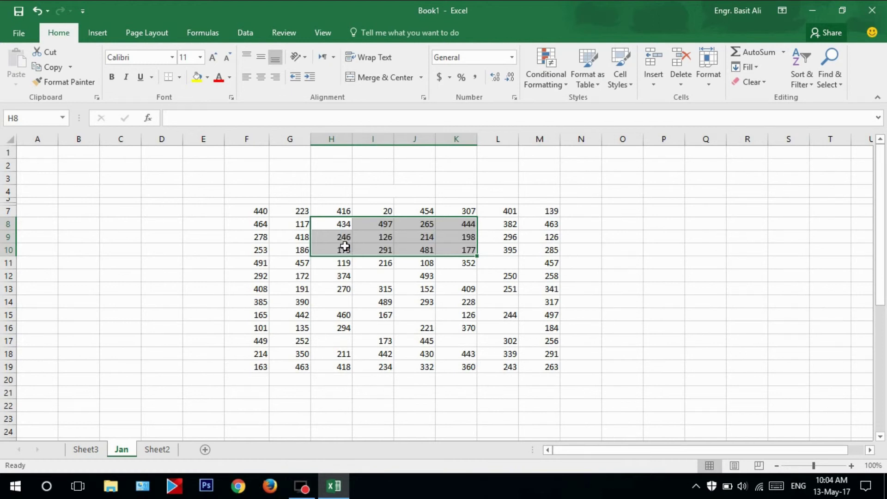
{"action": "left_click", "coordinate": [764, 83]}
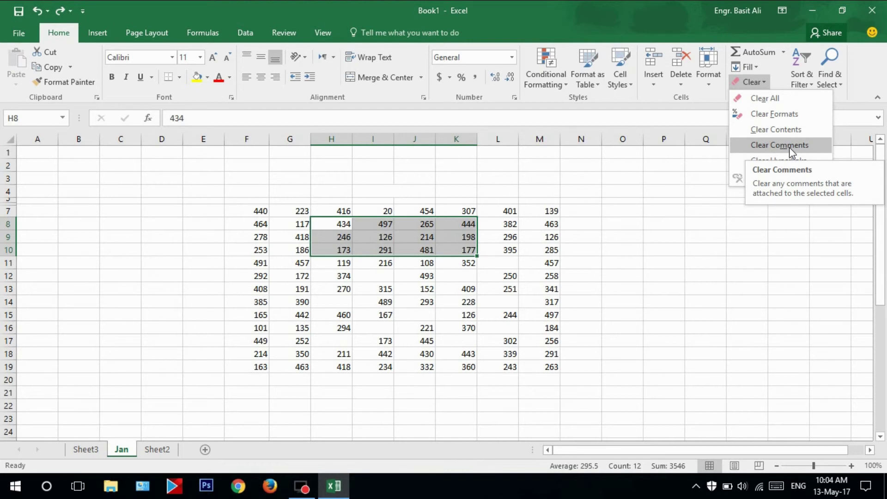
{"action": "left_click", "coordinate": [579, 342]}
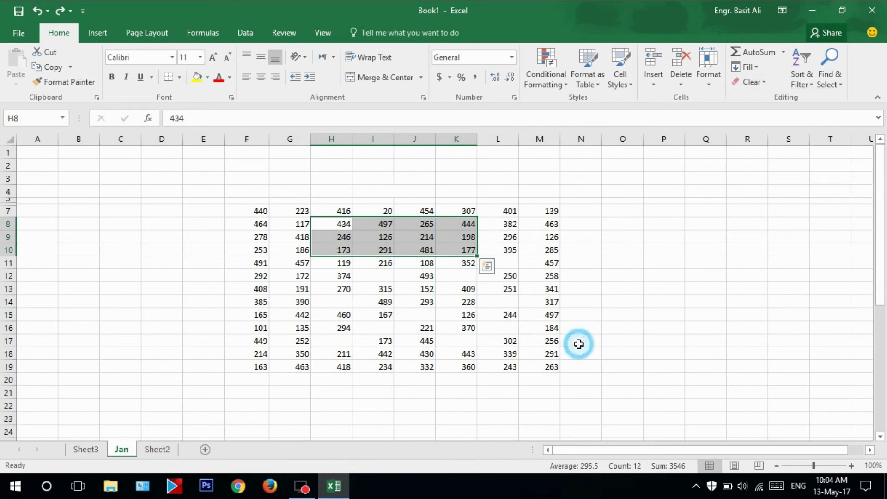
{"action": "left_click", "coordinate": [578, 341]}
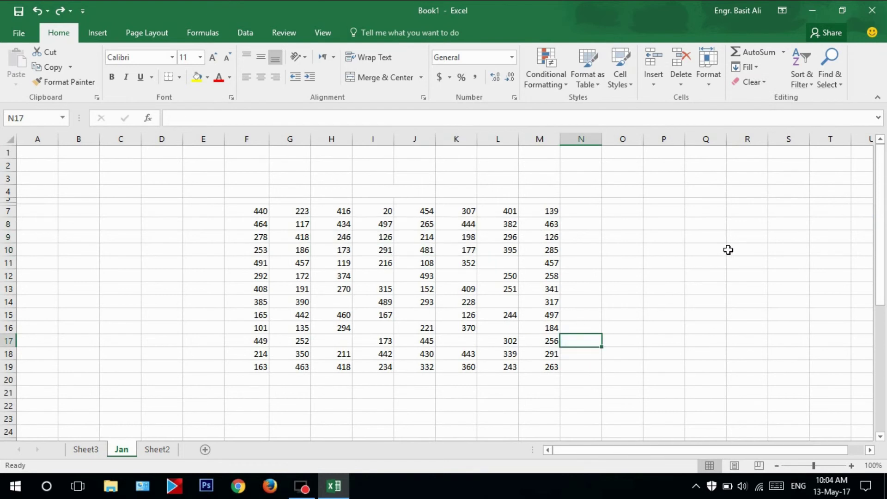
{"action": "left_click", "coordinate": [761, 85]}
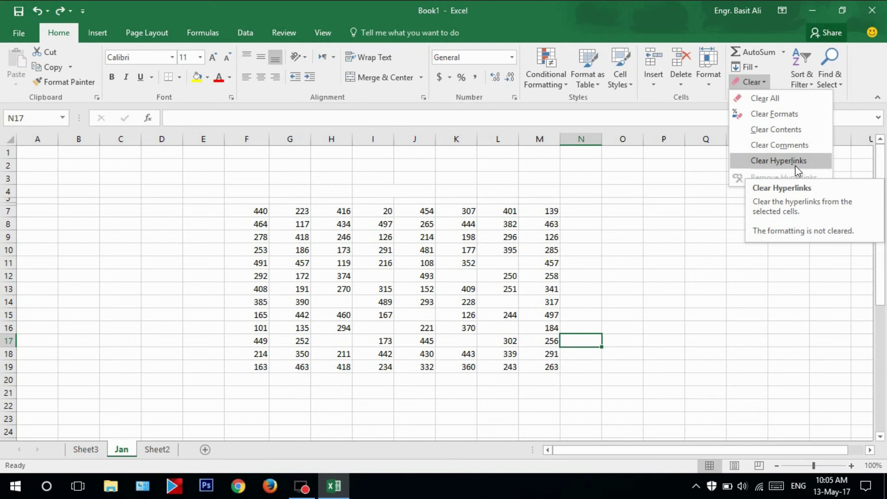
- Dismiss the Clear dropdown by clicking on the worksheet
{"action": "left_click", "coordinate": [616, 231]}
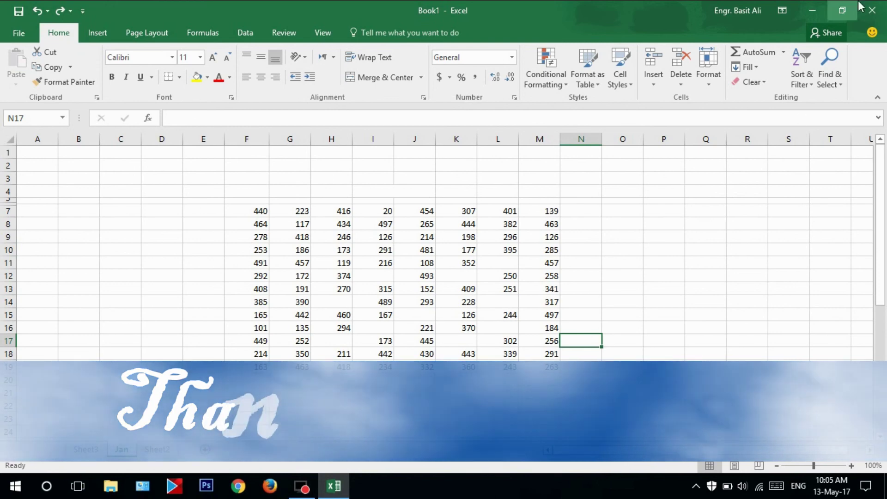
- Minimize the Excel window to reveal the Windows desktop icons
{"action": "left_click", "coordinate": [815, 12]}
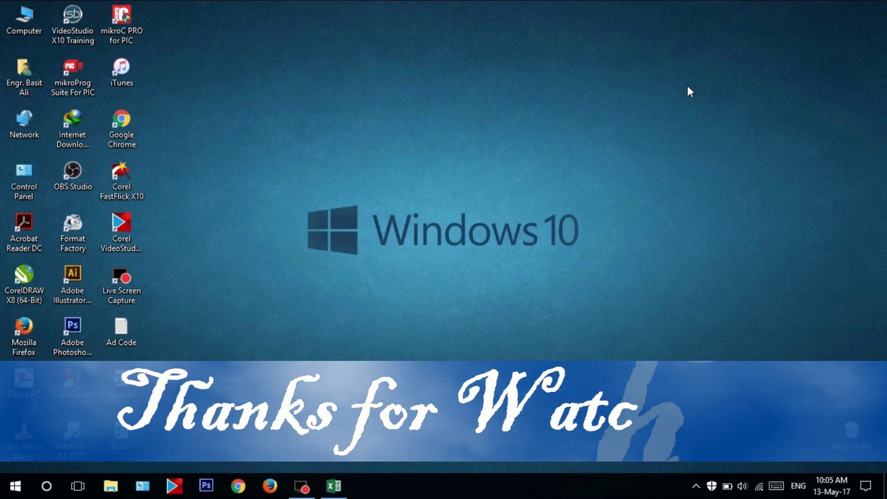